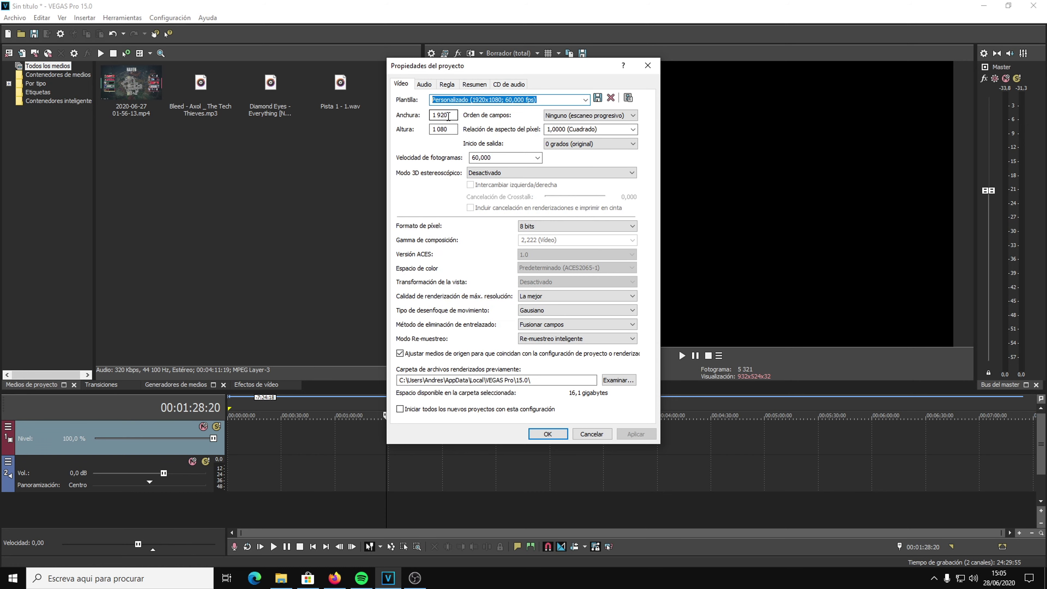
# Step: Review the project's frame size, frame rate, stereoscopic 3D mode and pixel format settings
pyautogui.click(448, 116)
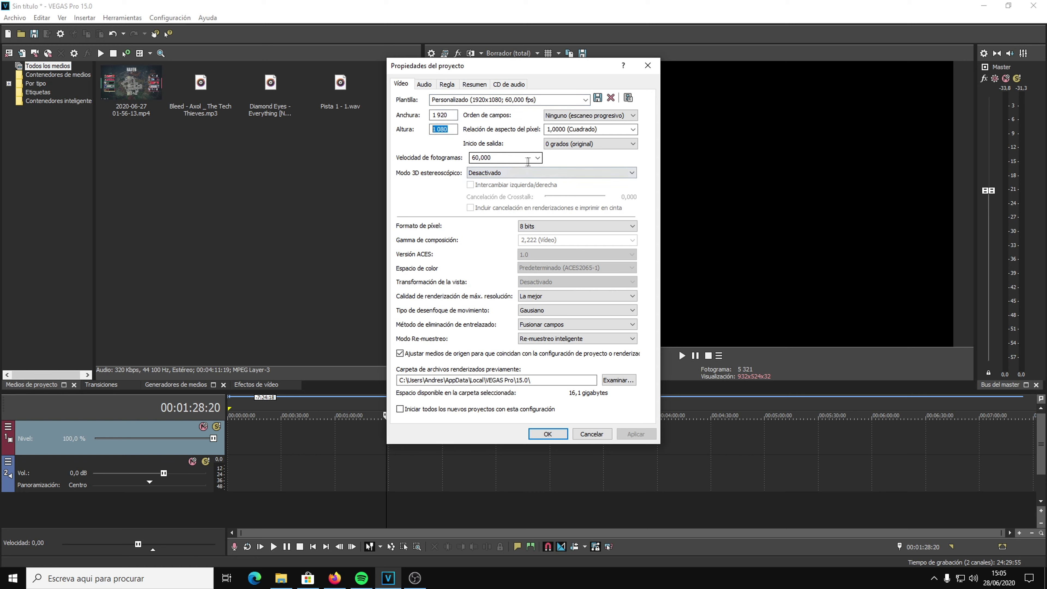
pyautogui.click(537, 160)
pyautogui.click(538, 161)
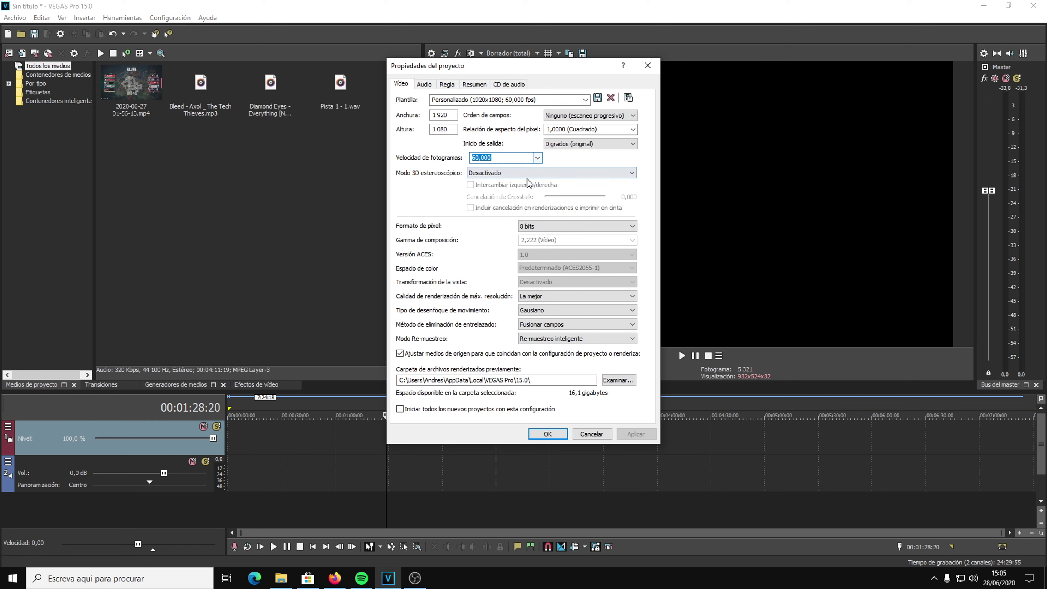
pyautogui.click(521, 173)
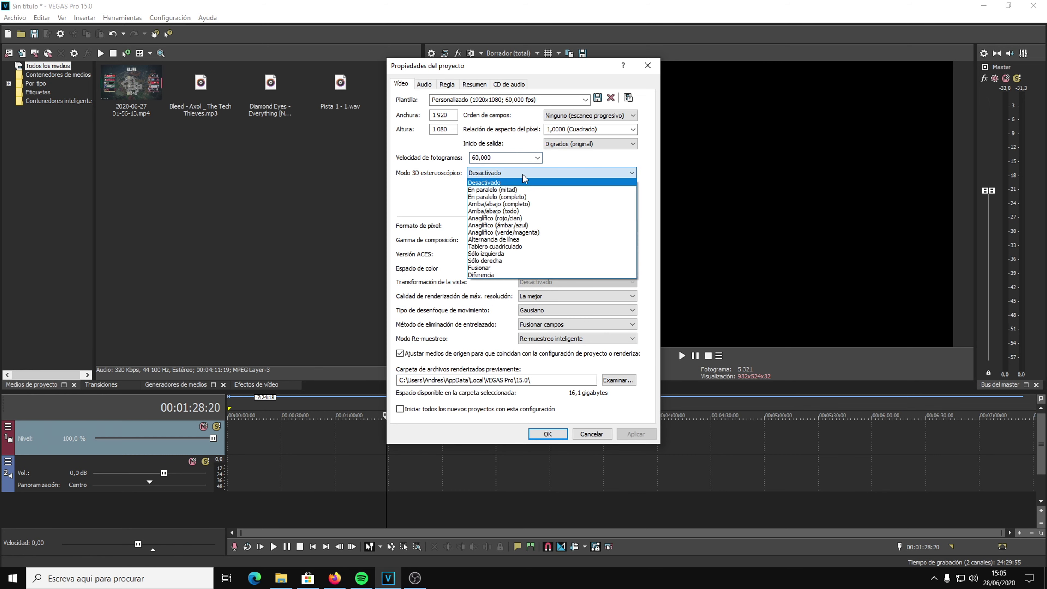
pyautogui.click(522, 174)
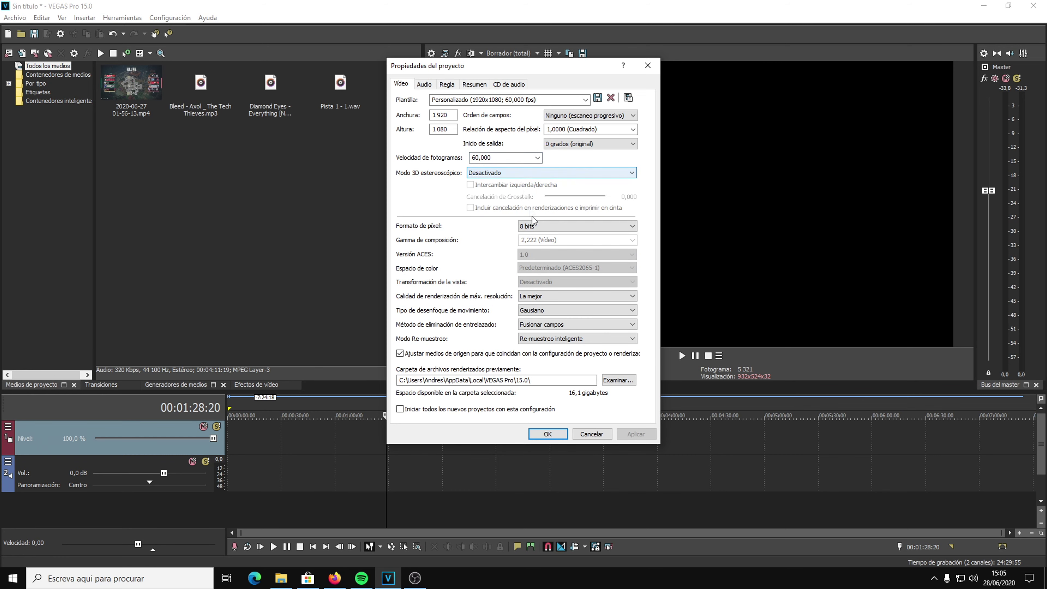
pyautogui.click(568, 230)
pyautogui.click(535, 238)
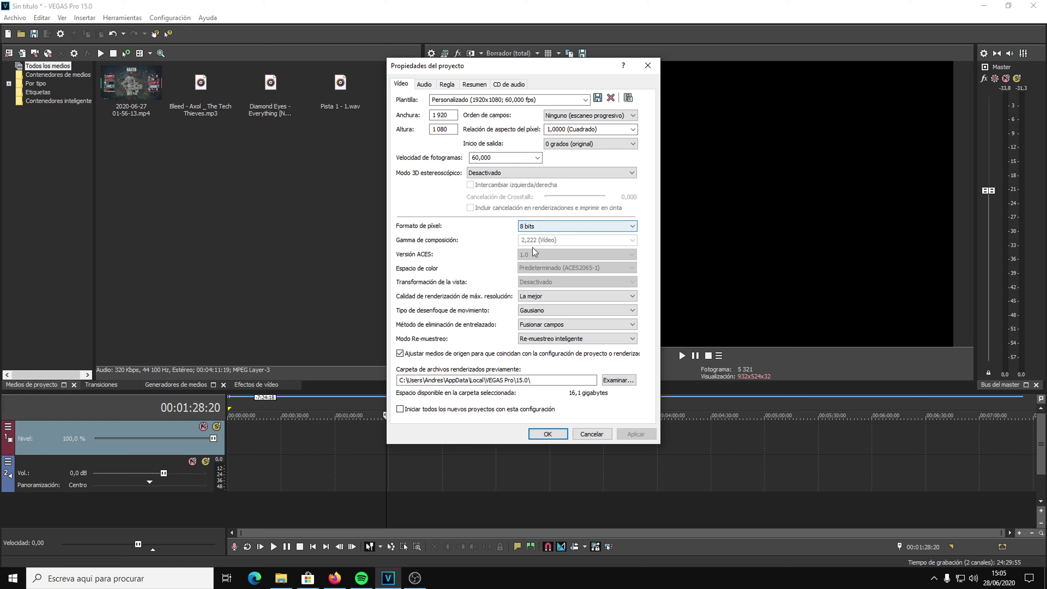
# Step: Choose La mejor full-resolution rendering quality and Gausiano motion blur, check the deinterlacing methods, and accept the project properties
pyautogui.click(552, 297)
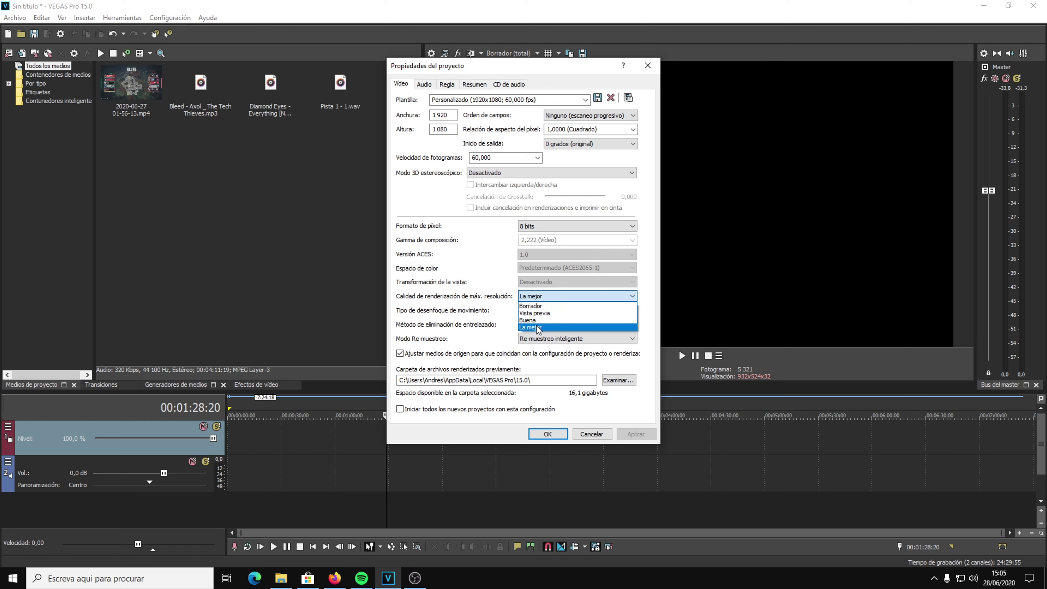
pyautogui.click(529, 327)
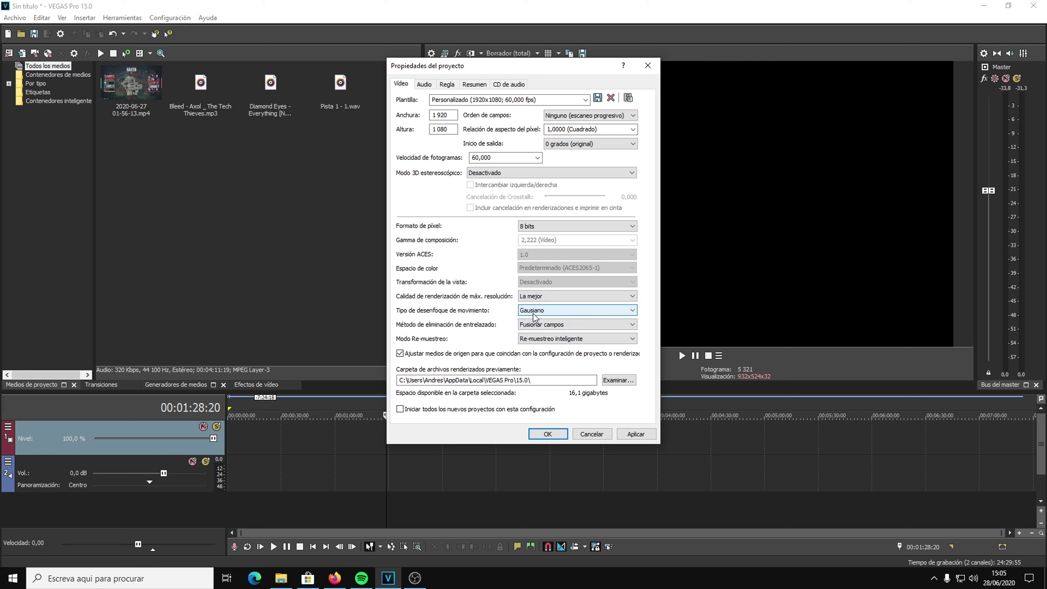
pyautogui.click(522, 312)
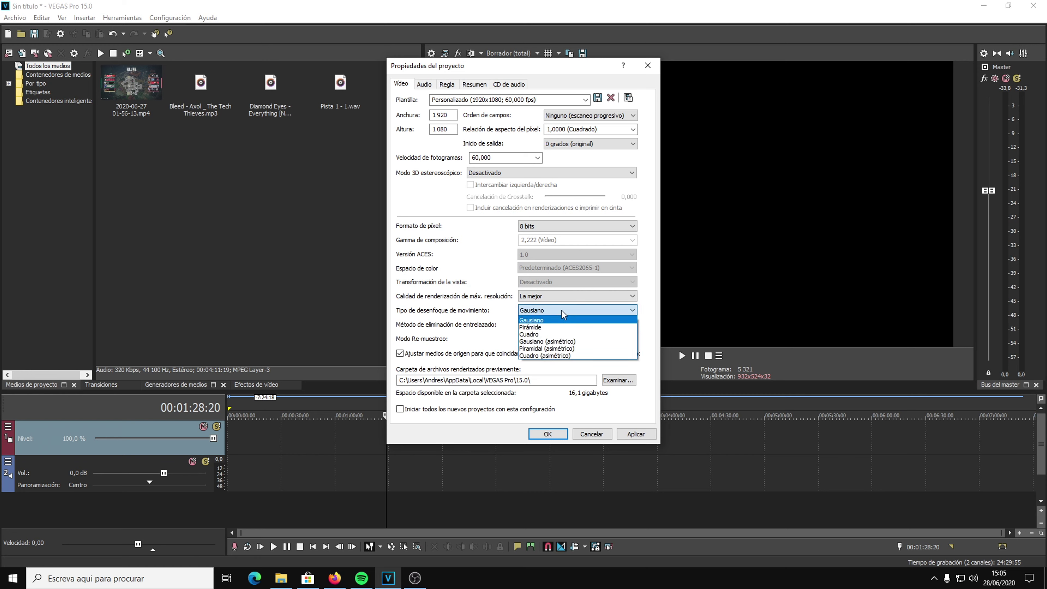
pyautogui.click(561, 320)
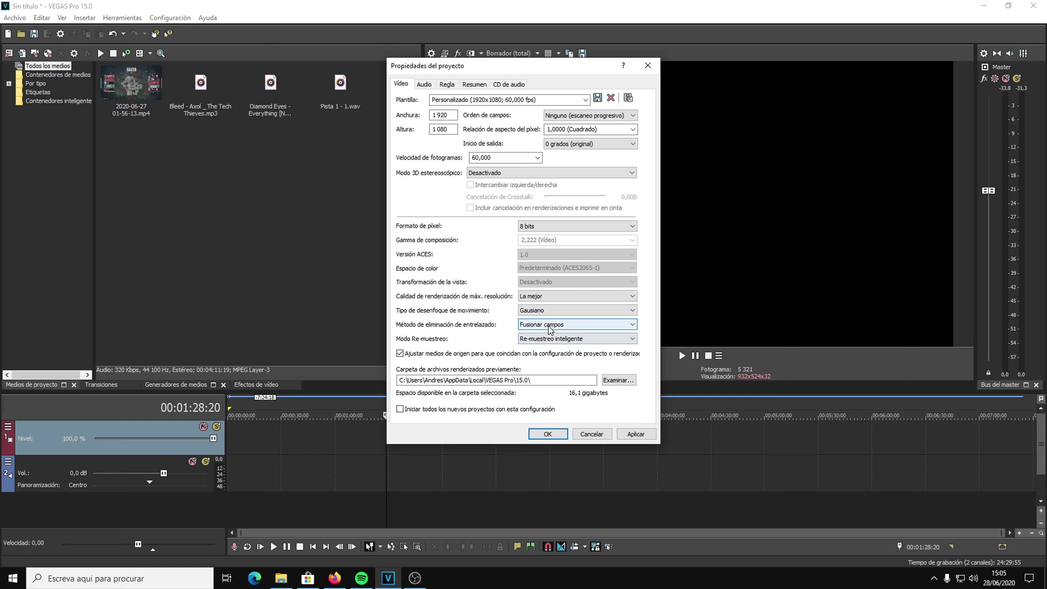
pyautogui.click(587, 330)
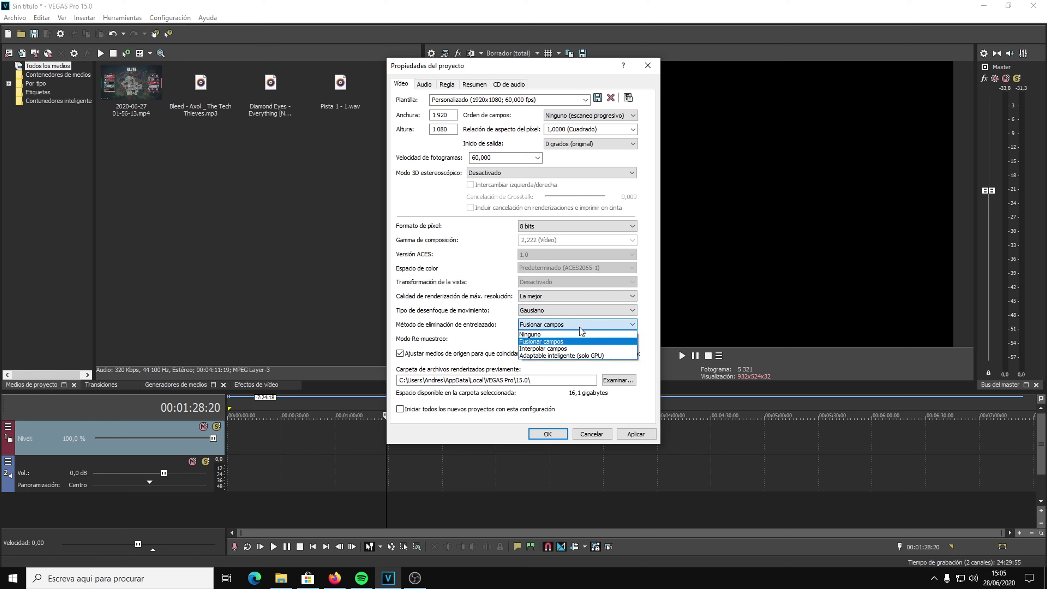
pyautogui.click(582, 326)
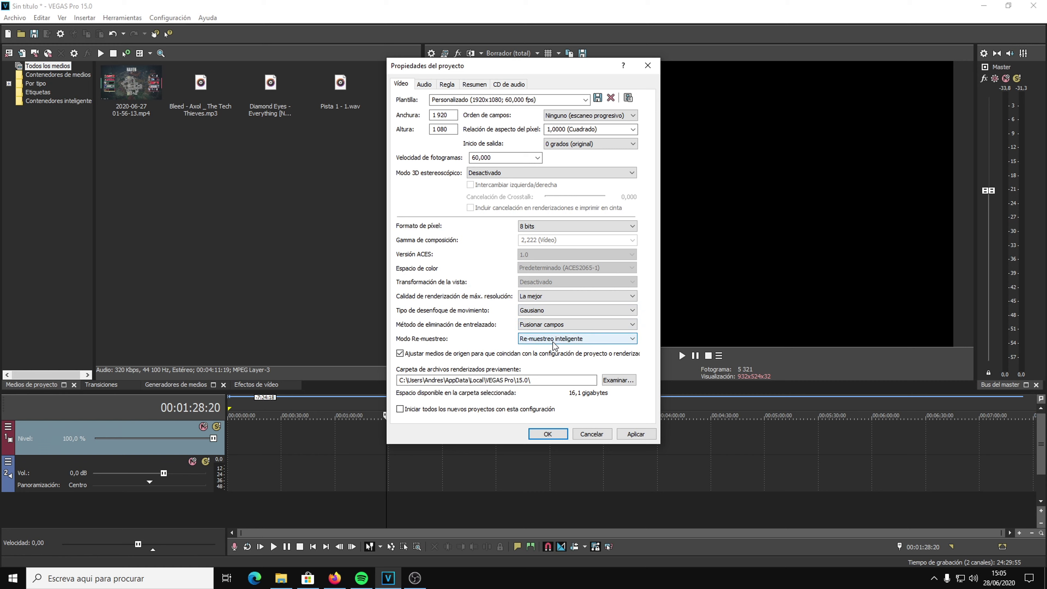
pyautogui.click(547, 433)
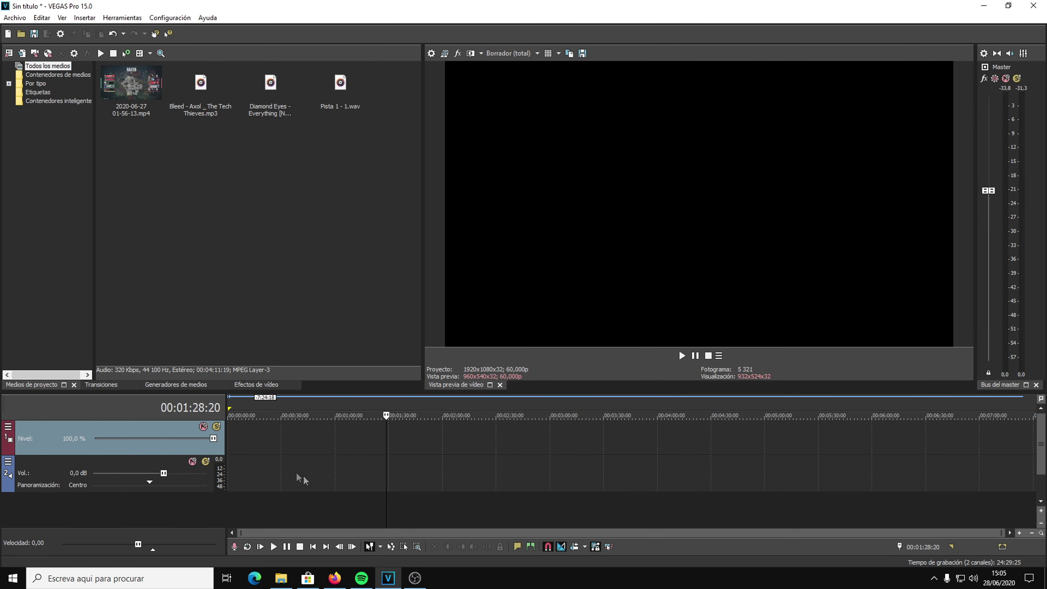
pyautogui.click(277, 465)
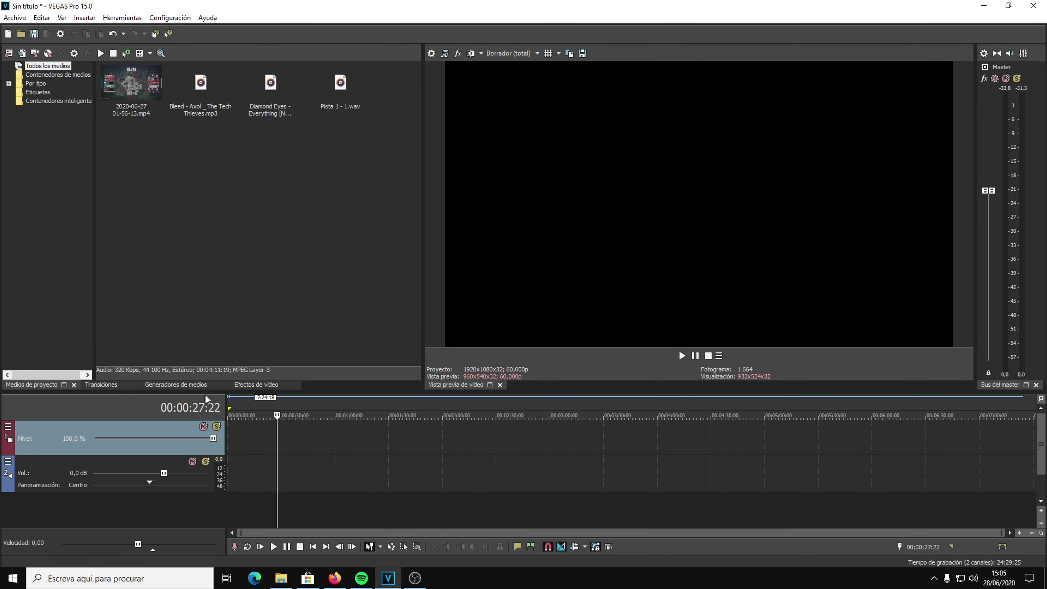
pyautogui.click(230, 402)
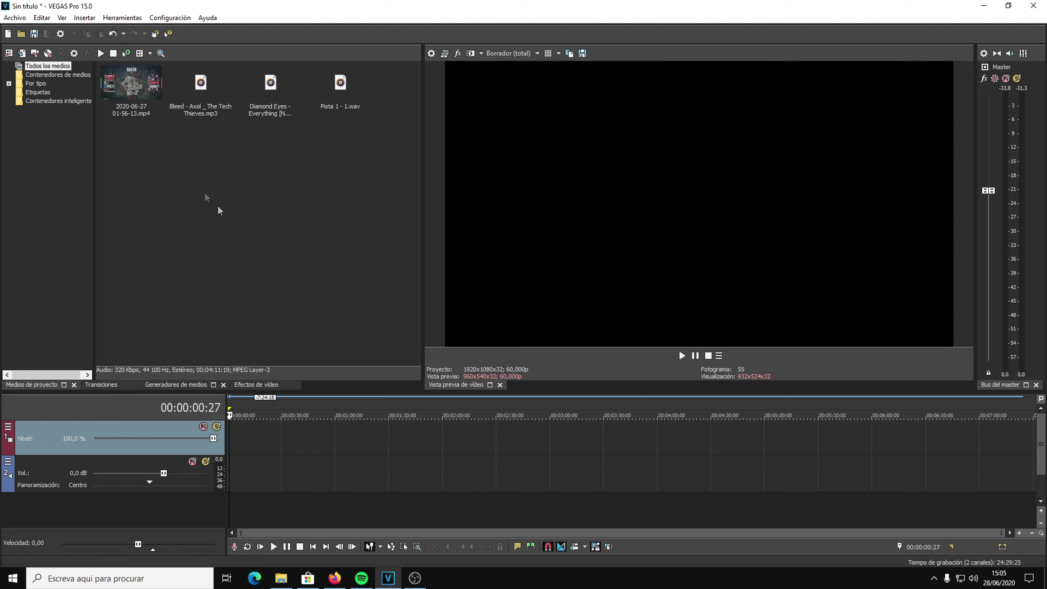
pyautogui.click(131, 88)
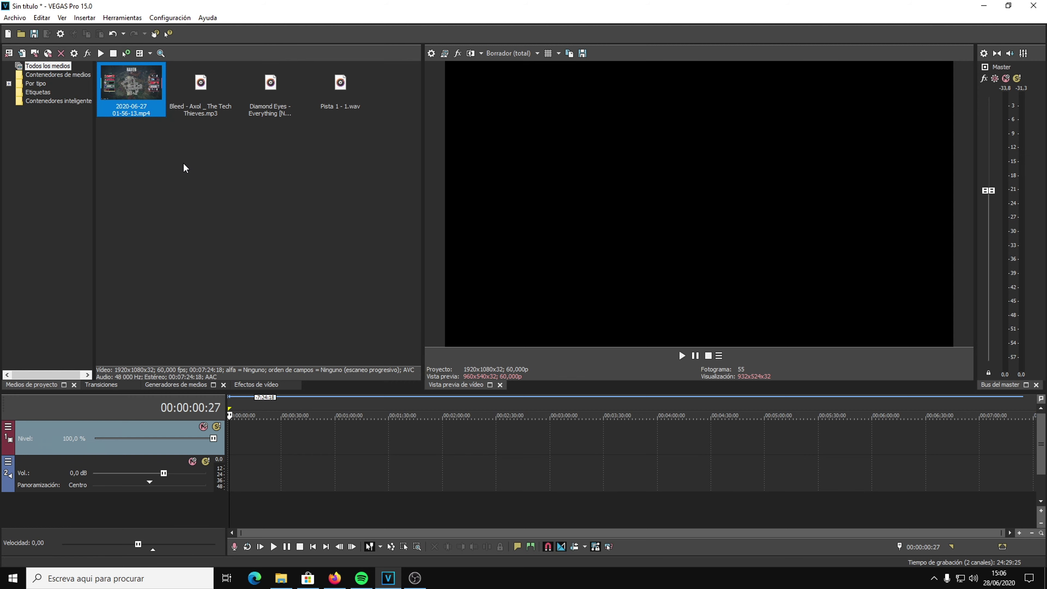
pyautogui.moveTo(142, 97); pyautogui.dragTo(241, 442)
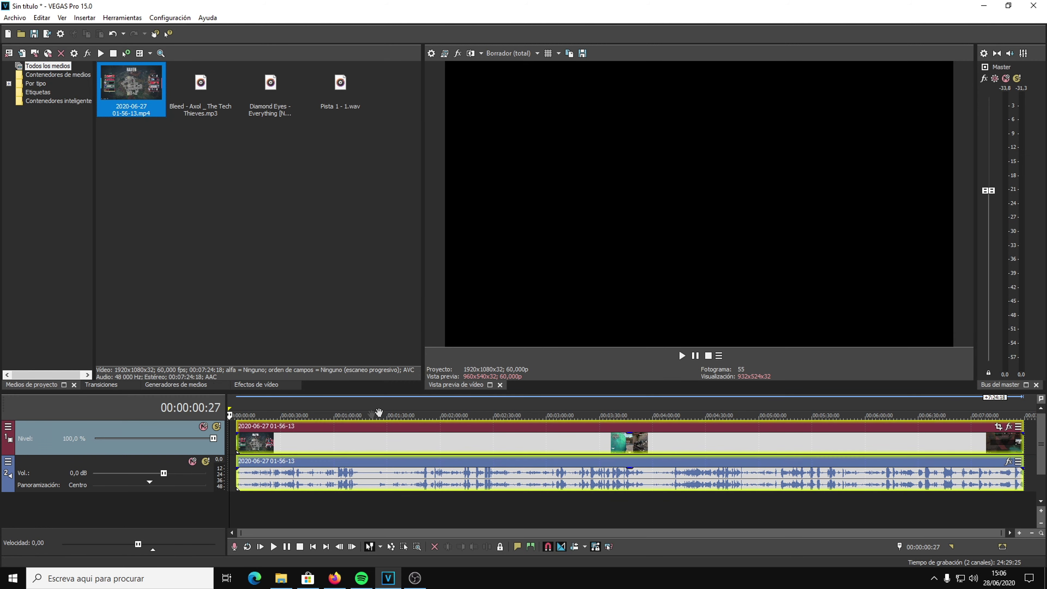
# Step: Preview a few early points of the clip, align its start with 00:00:00:00 and return the playhead there
pyautogui.click(238, 406)
pyautogui.click(265, 406)
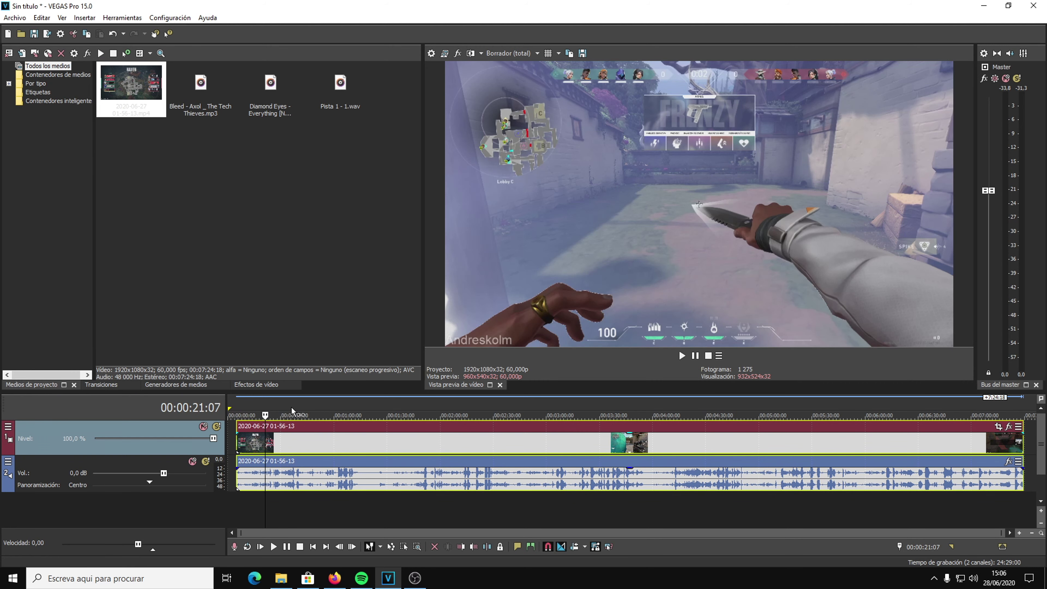
pyautogui.click(291, 406)
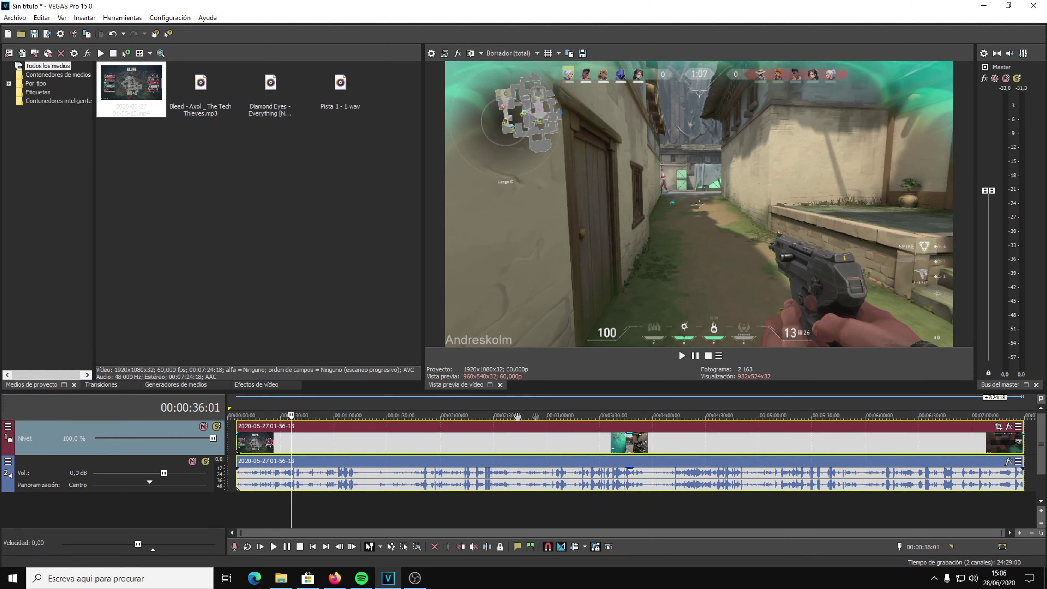
pyautogui.click(238, 409)
pyautogui.moveTo(244, 442); pyautogui.dragTo(235, 443)
pyautogui.click(232, 409)
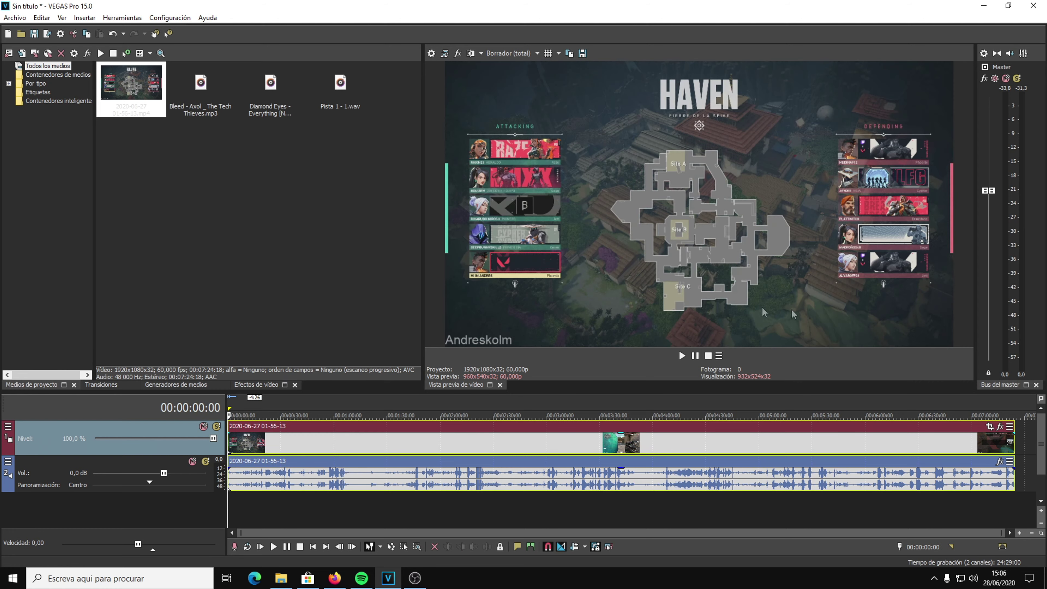
# Step: Play the clip's opening briefly and set the video preview quality to Buena (media)
pyautogui.click(681, 355)
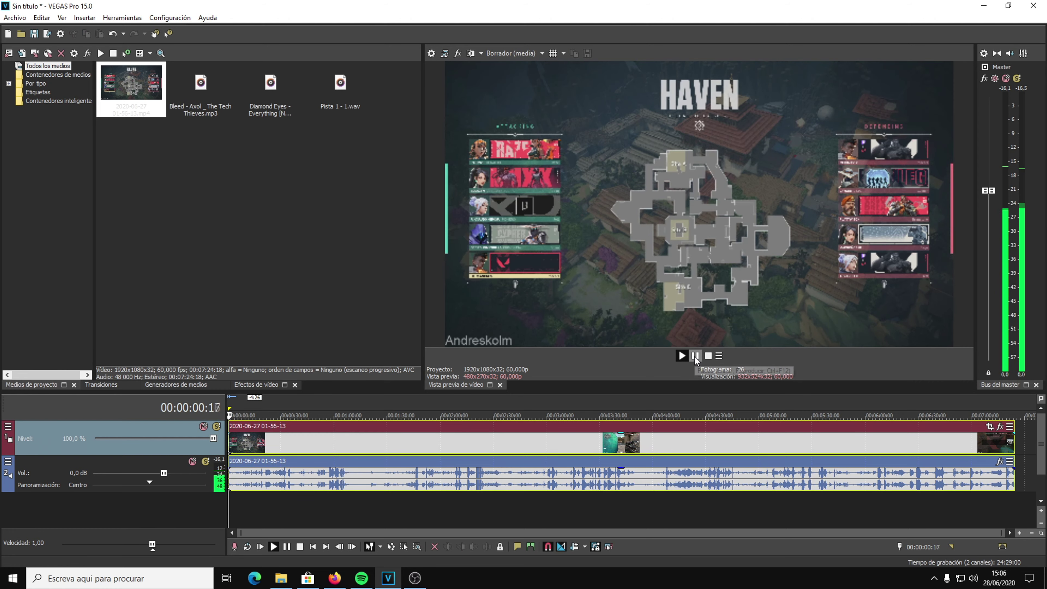
pyautogui.click(695, 357)
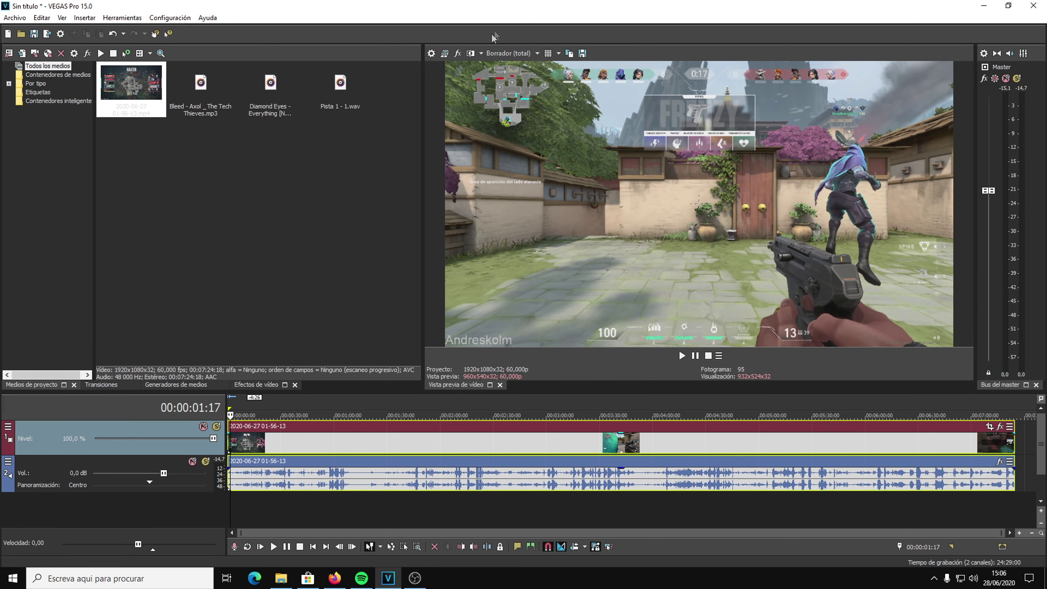
pyautogui.click(513, 53)
pyautogui.moveTo(529, 91)
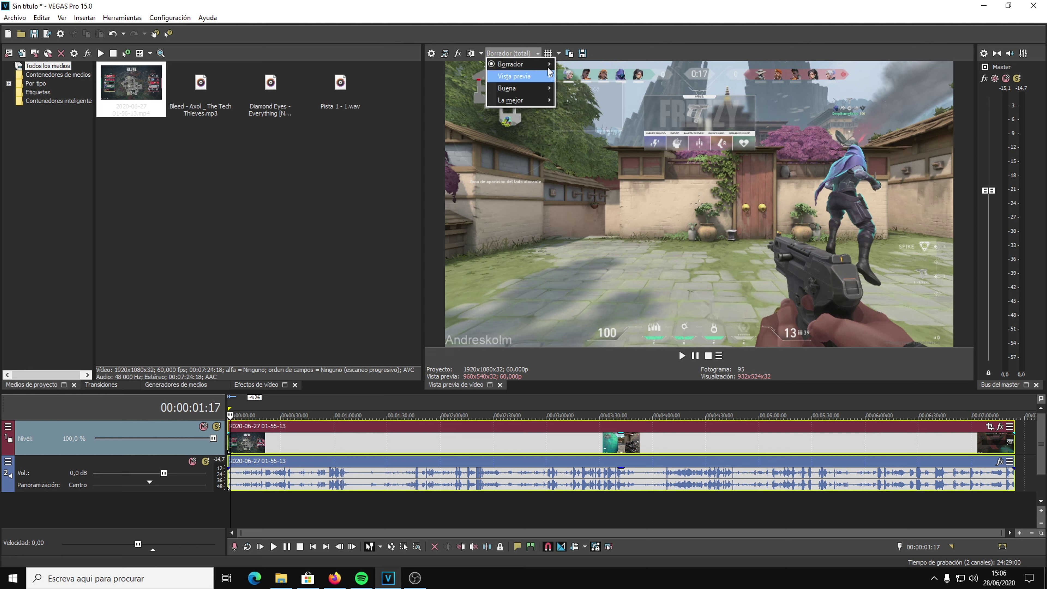
pyautogui.click(532, 67)
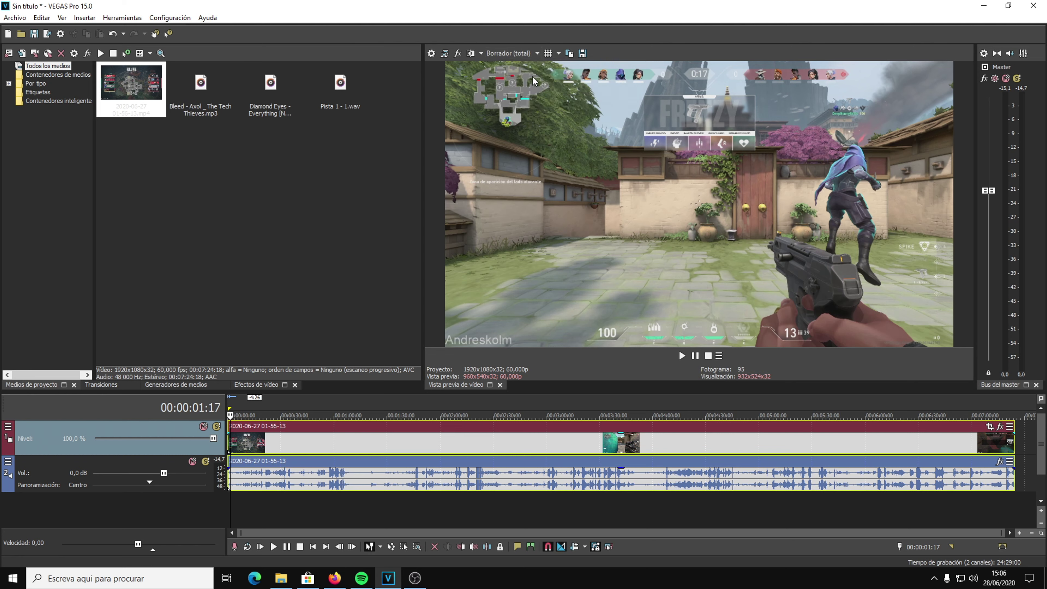
pyautogui.click(530, 53)
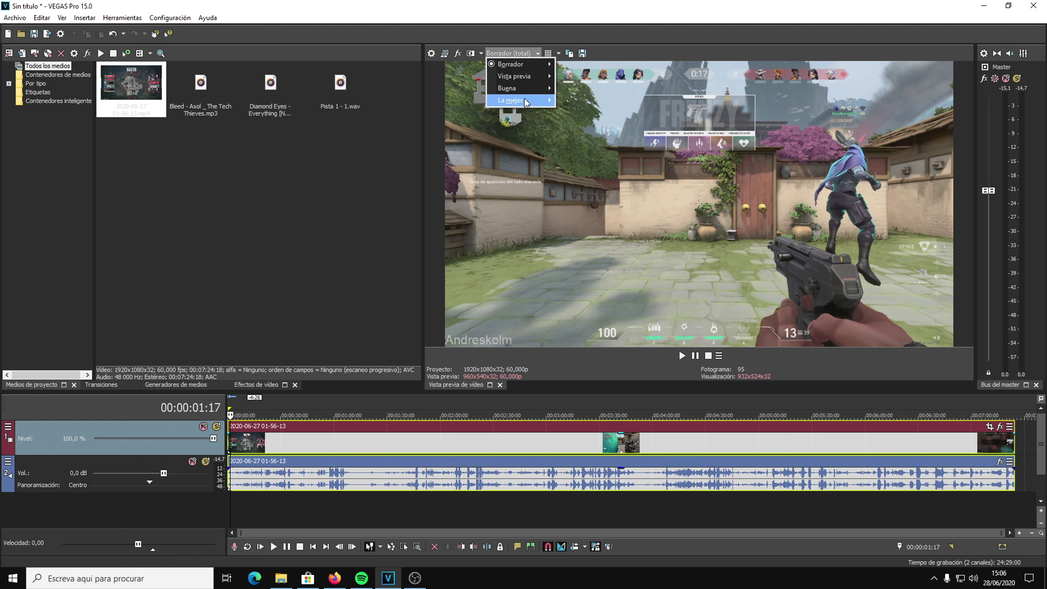
pyautogui.moveTo(519, 87)
pyautogui.click(580, 112)
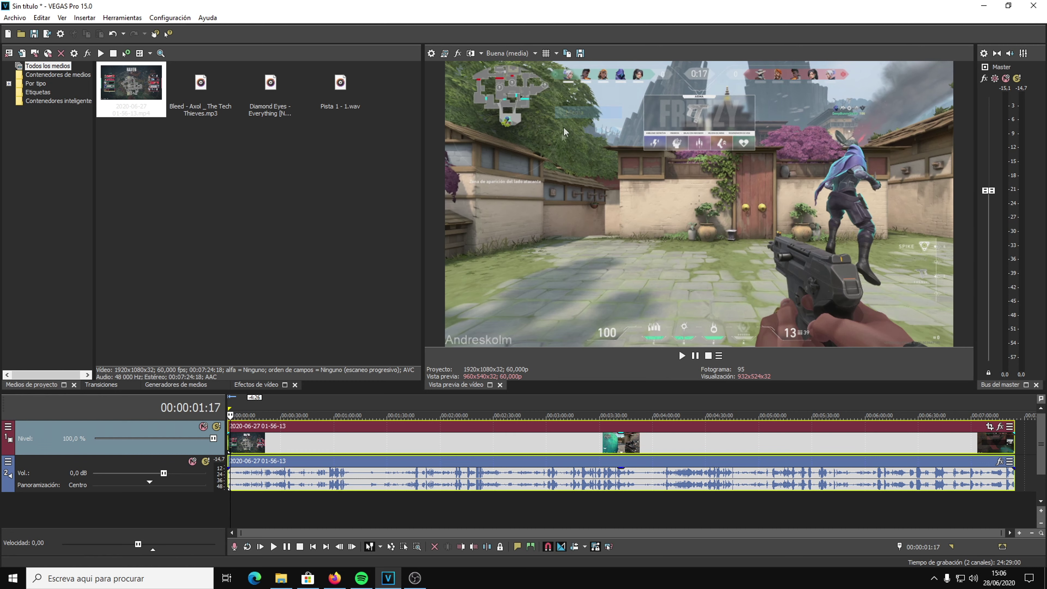
pyautogui.click(520, 54)
pyautogui.moveTo(526, 89)
pyautogui.click(321, 219)
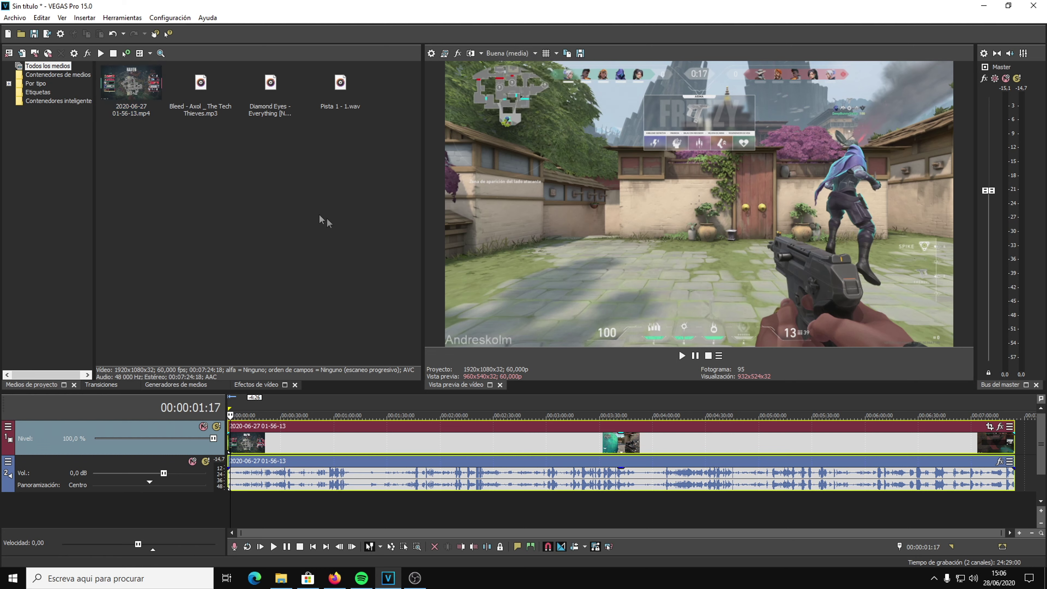
# Step: Play the clip for about 20 seconds to check the preview playback, and pause it
pyautogui.click(682, 357)
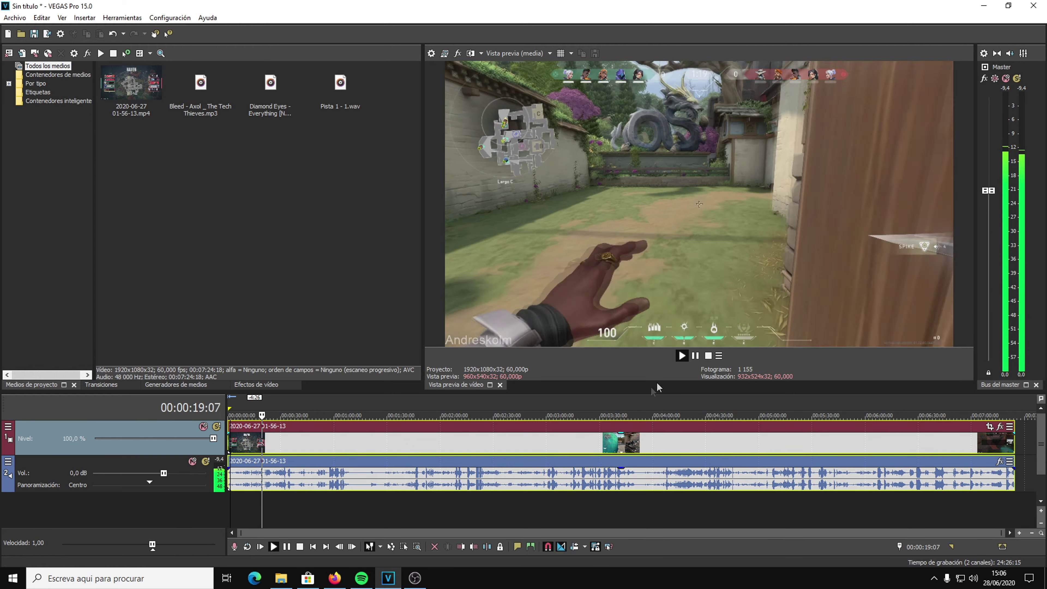
pyautogui.click(696, 356)
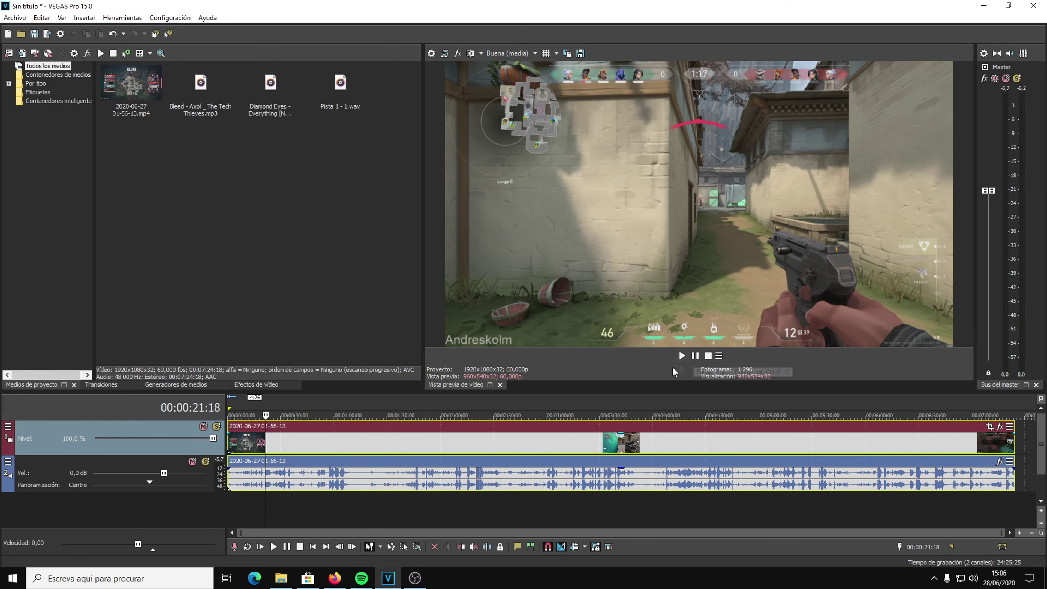
# Step: Place the playhead at 00:00:09:26 and zoom the timeline in around the clip's opening section
pyautogui.click(245, 406)
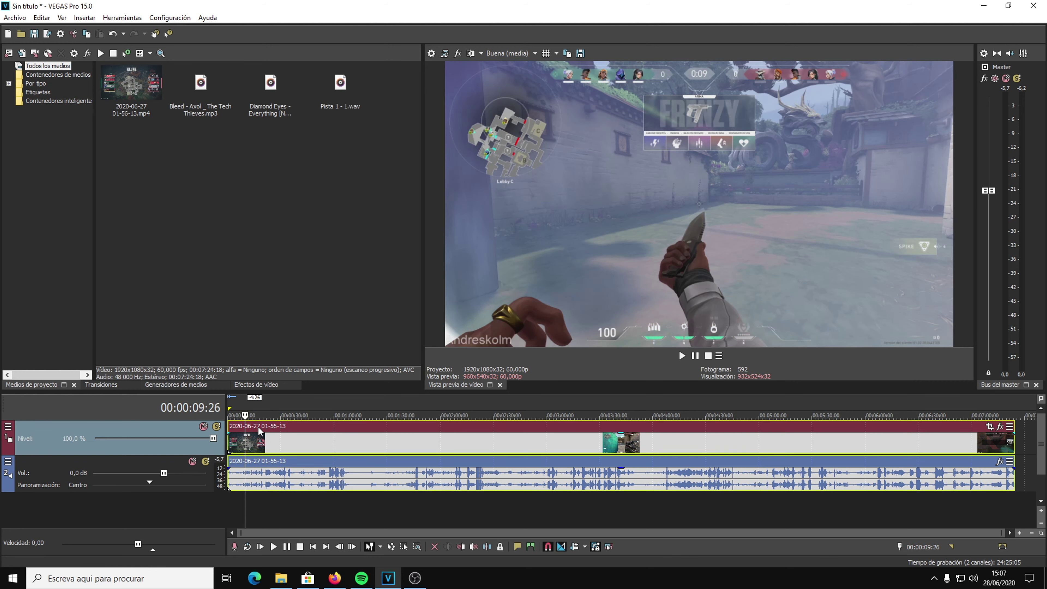
pyautogui.scroll(3, 267, 447)
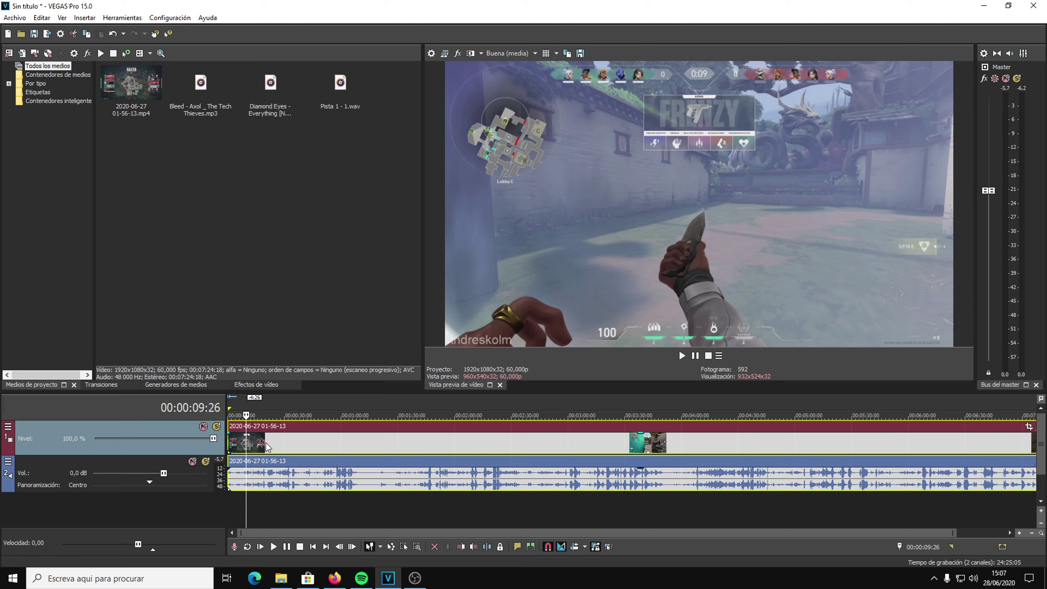
pyautogui.scroll(2, 267, 446)
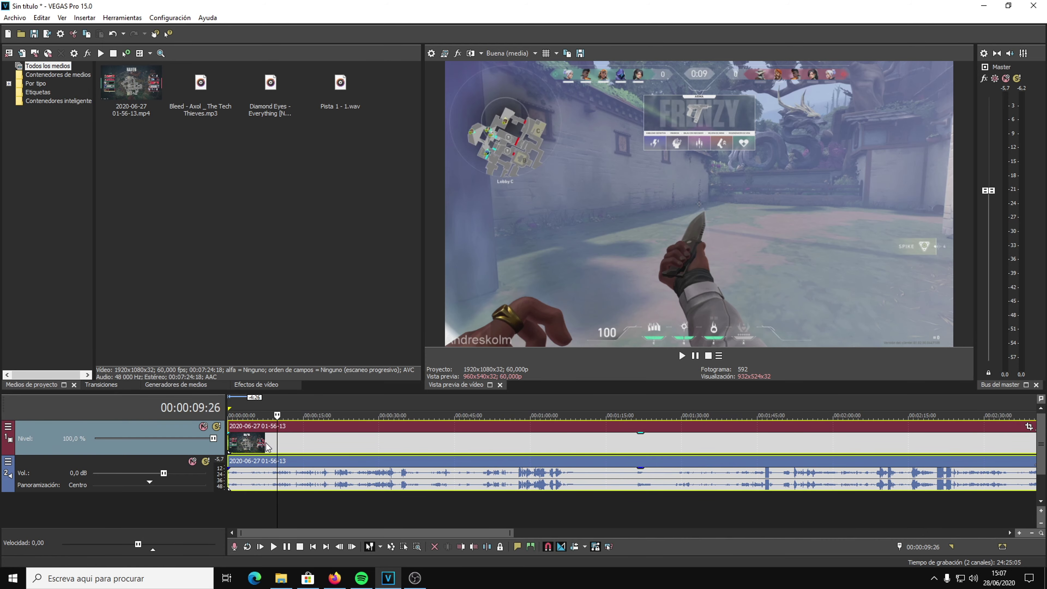
pyautogui.scroll(-5, 271, 450)
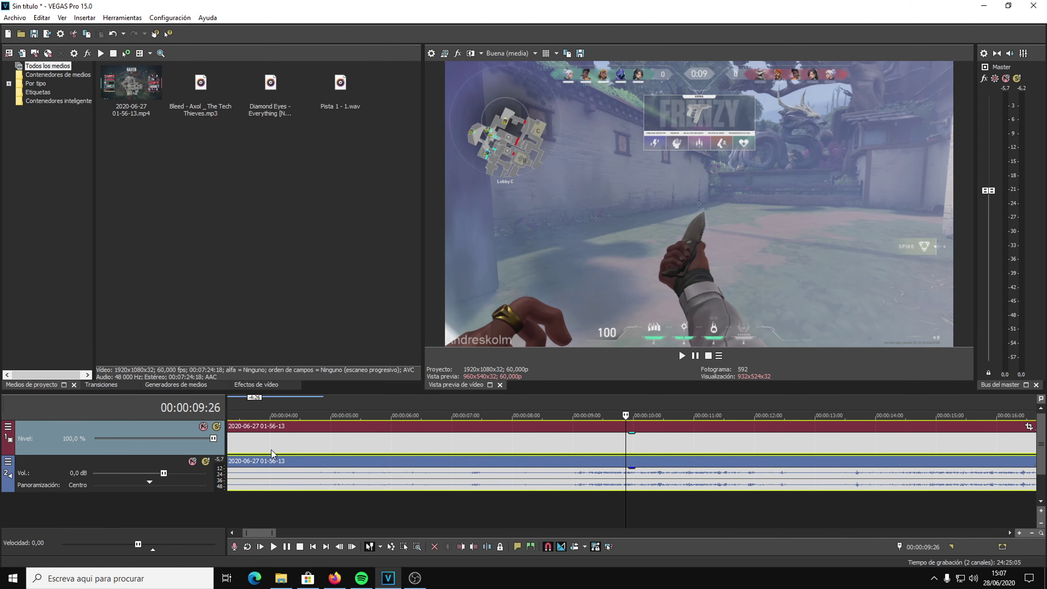
pyautogui.scroll(10, 273, 450)
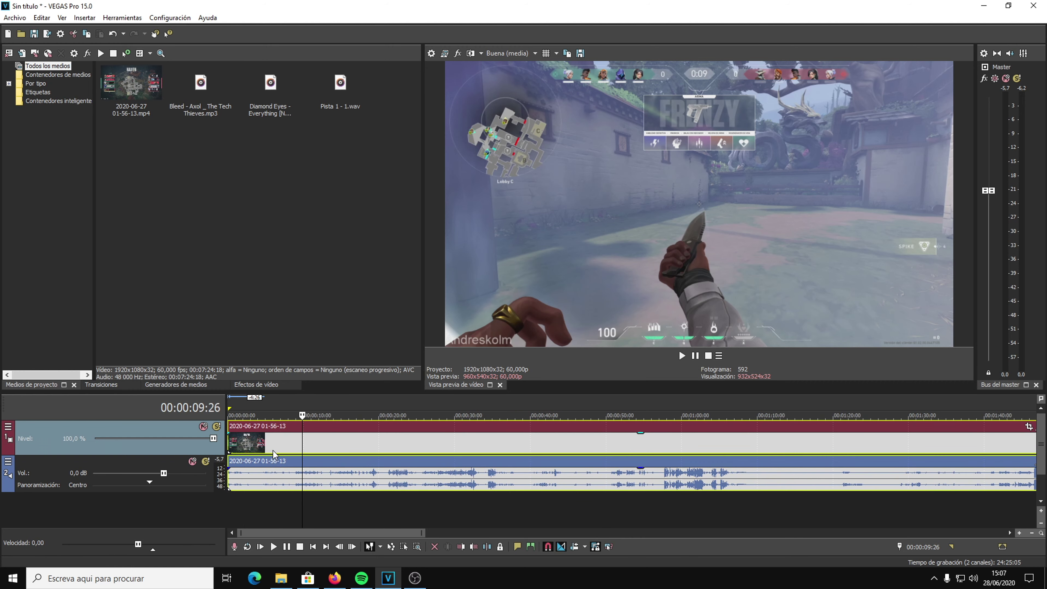
pyautogui.scroll(-10, 273, 450)
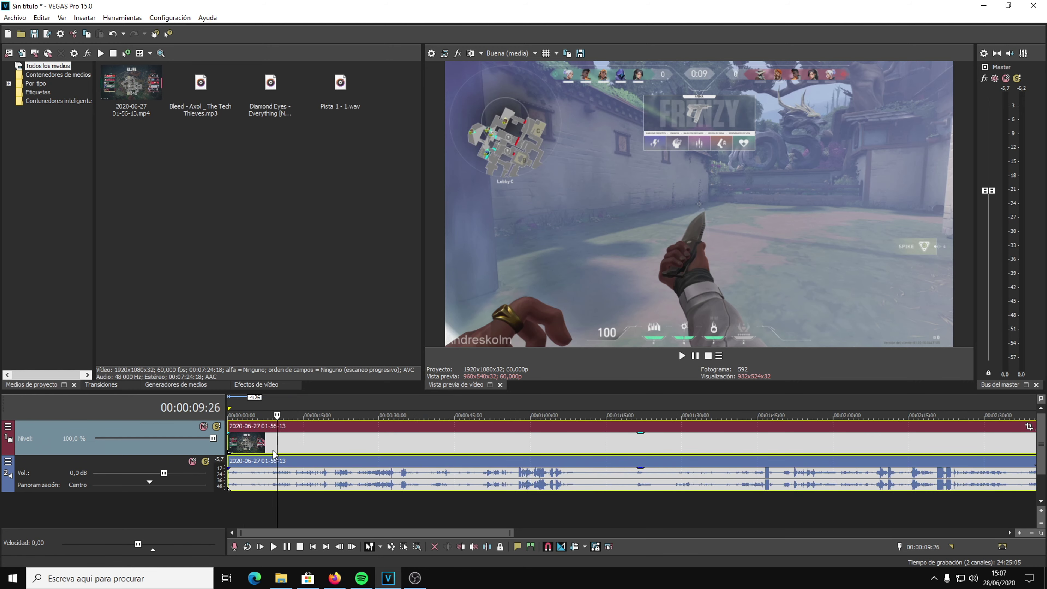
pyautogui.scroll(15, 273, 450)
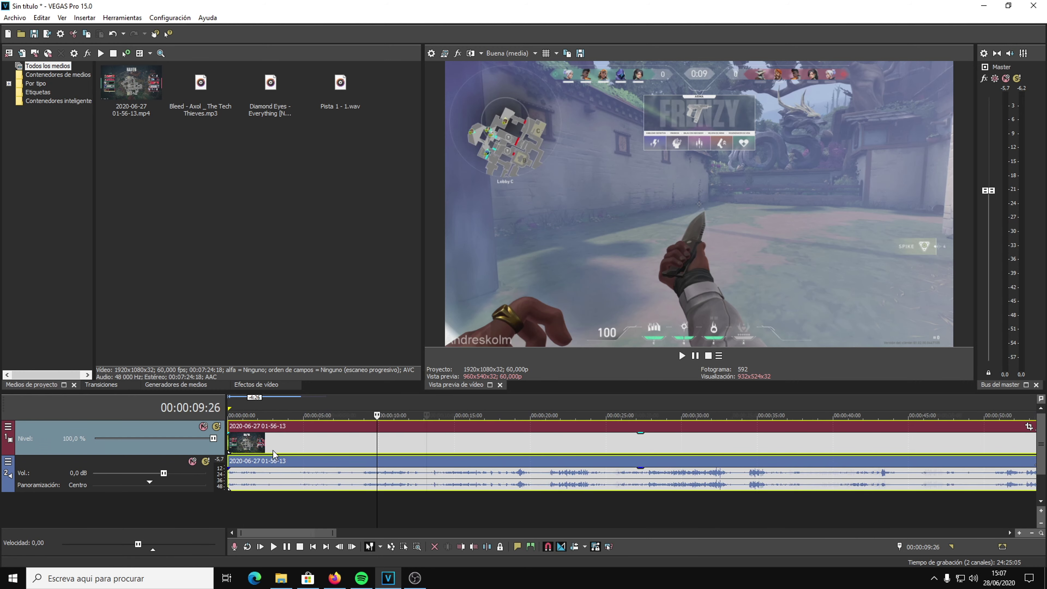
# Step: Play the gameplay clip briefly from 00:00:10:14 and look through the following seconds for a cut point
pyautogui.scroll(-7, 273, 450)
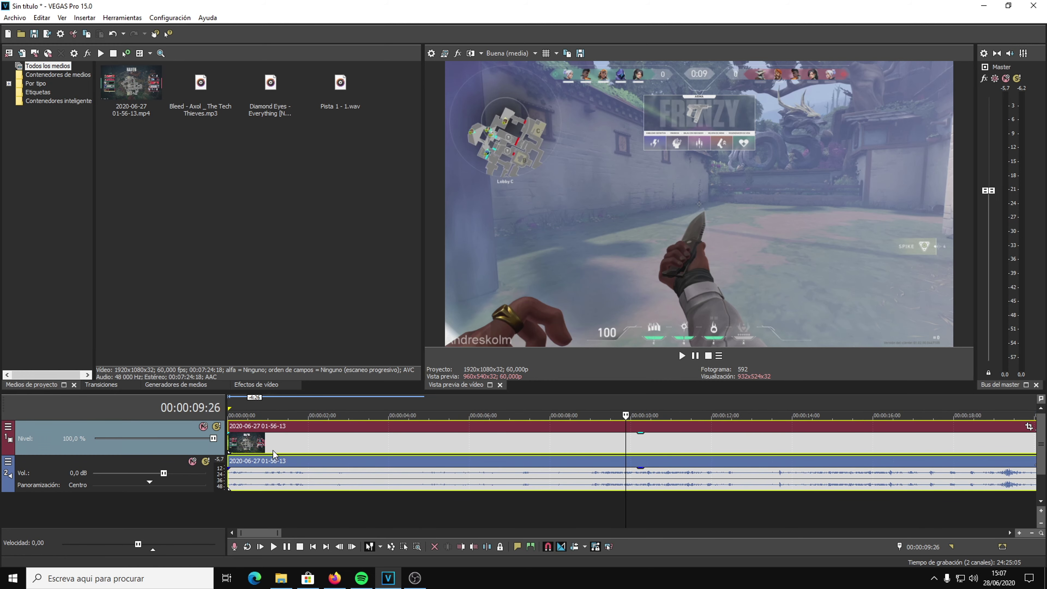
pyautogui.scroll(5, 273, 450)
pyautogui.scroll(-1, 525, 463)
pyautogui.click(545, 444)
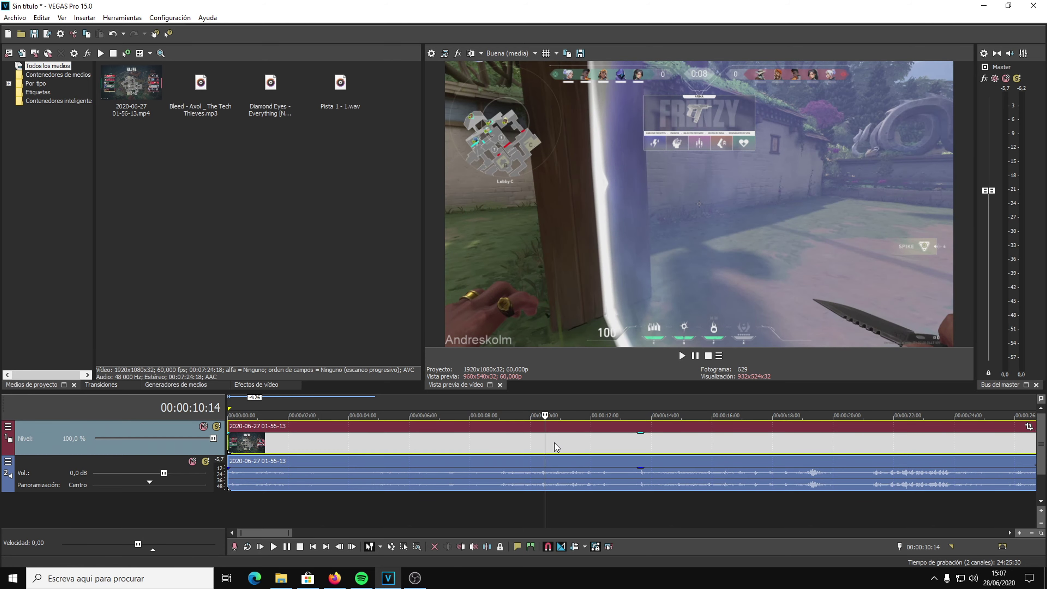
pyautogui.press('space')
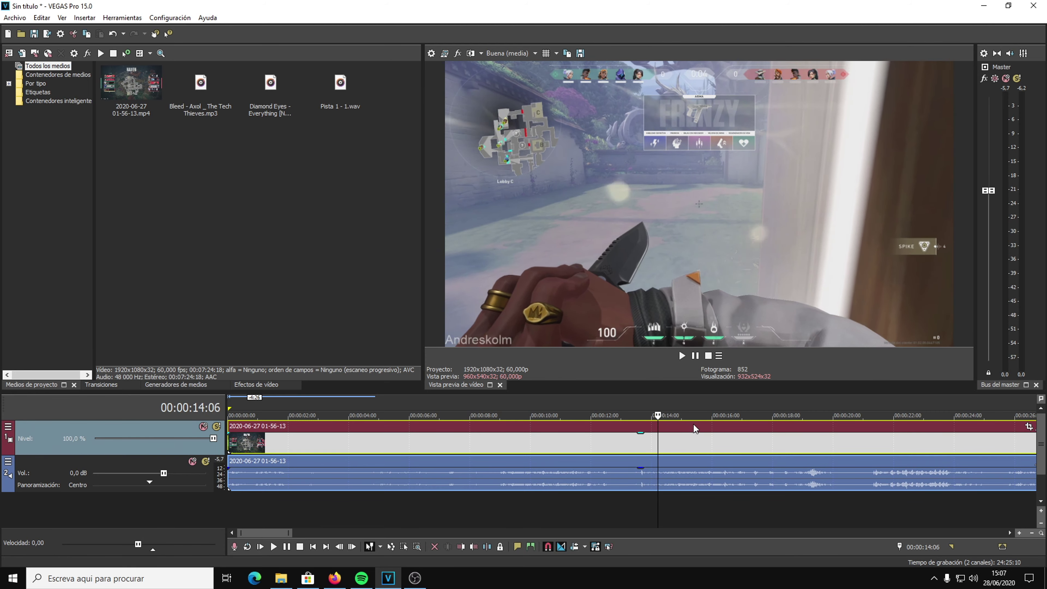
pyautogui.click(726, 405)
pyautogui.click(742, 403)
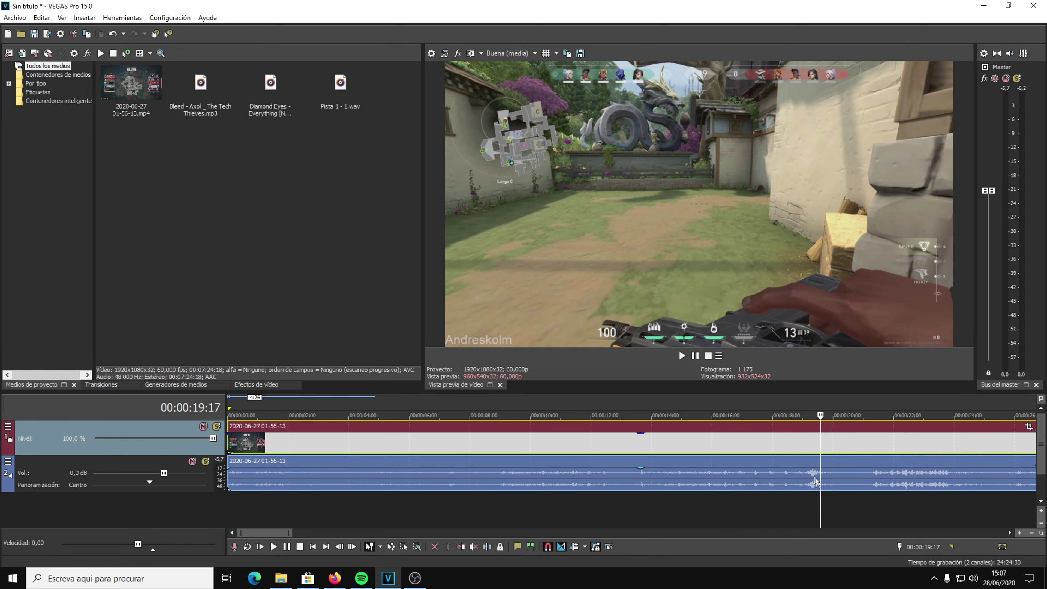
# Step: Place the playhead at 00:00:19:14 and split the clip's video and audio there
pyautogui.click(817, 485)
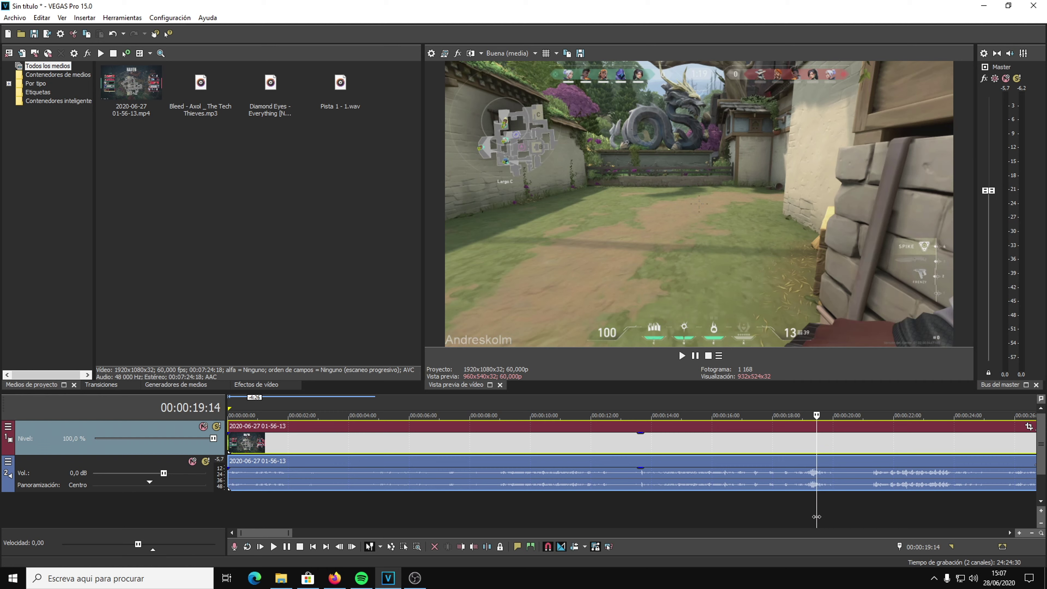
pyautogui.click(814, 451)
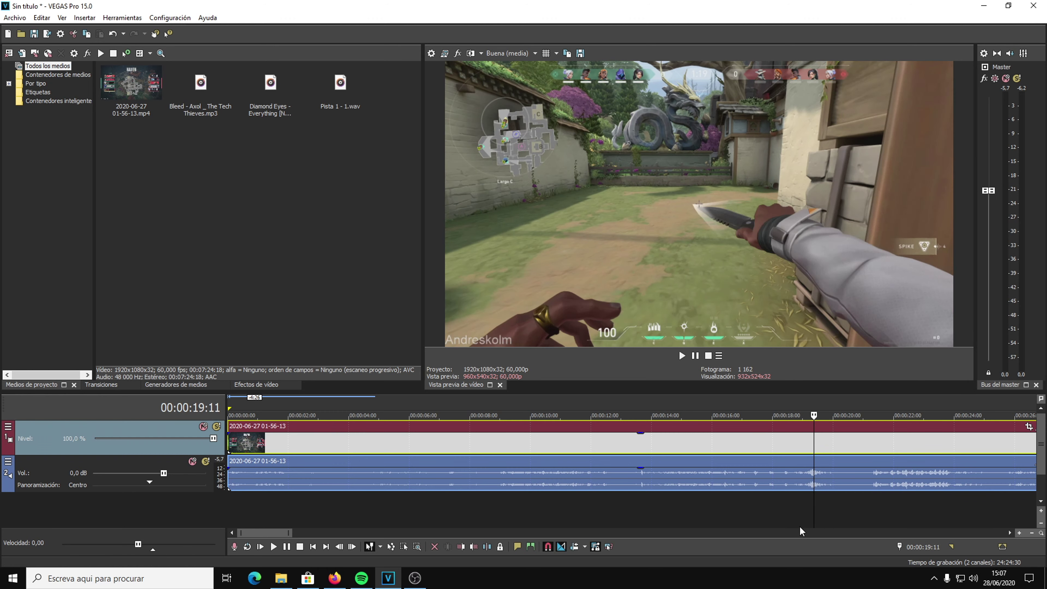
pyautogui.click(817, 450)
pyautogui.press('s')
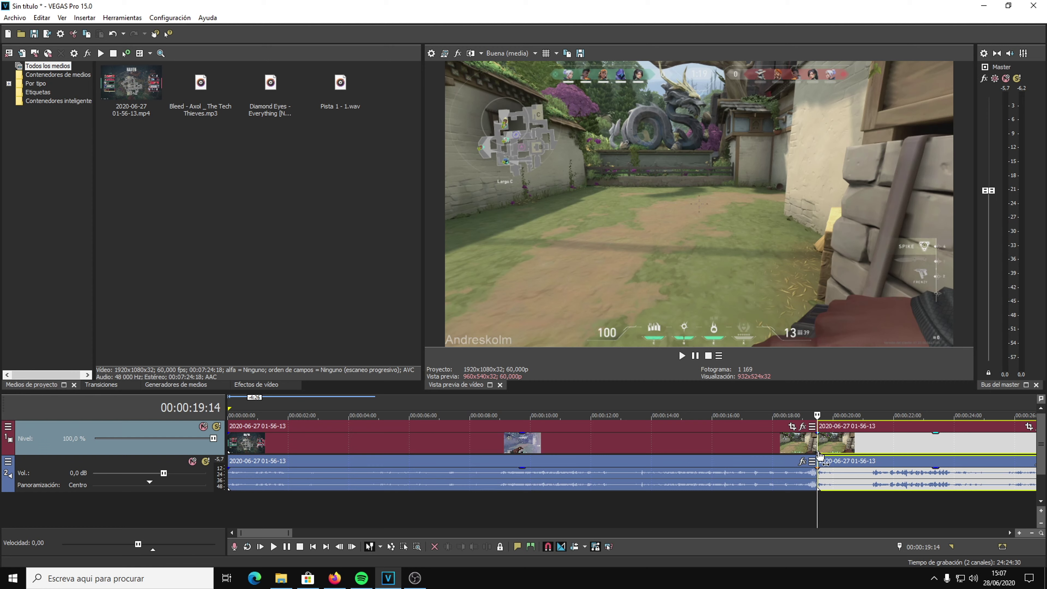
# Step: Preview early points of the first piece and split it at 00:00:05:22
pyautogui.scroll(-2, 753, 488)
pyautogui.scroll(-2, 753, 488)
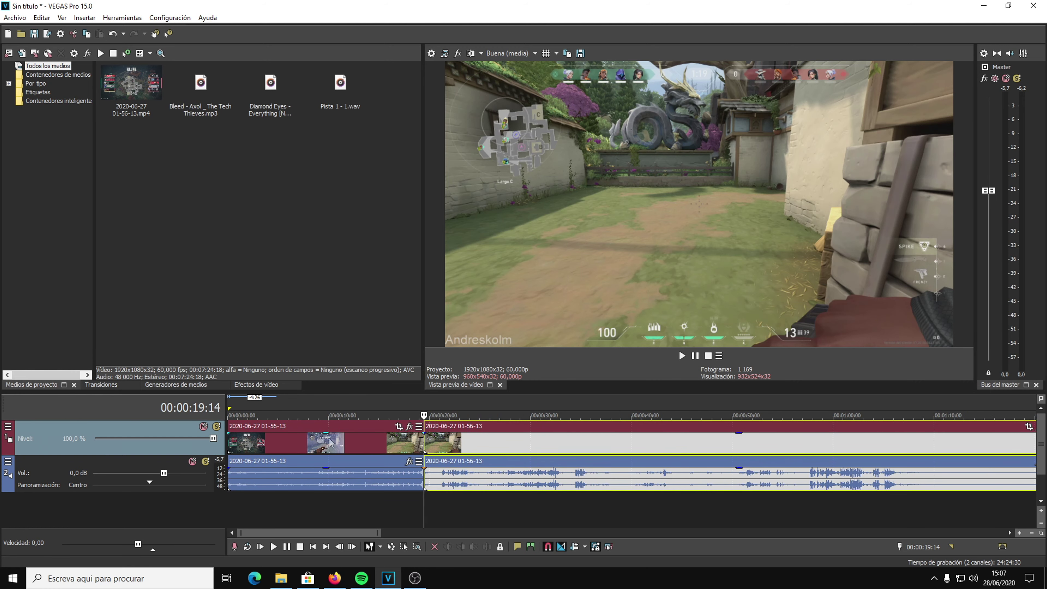
pyautogui.click(259, 403)
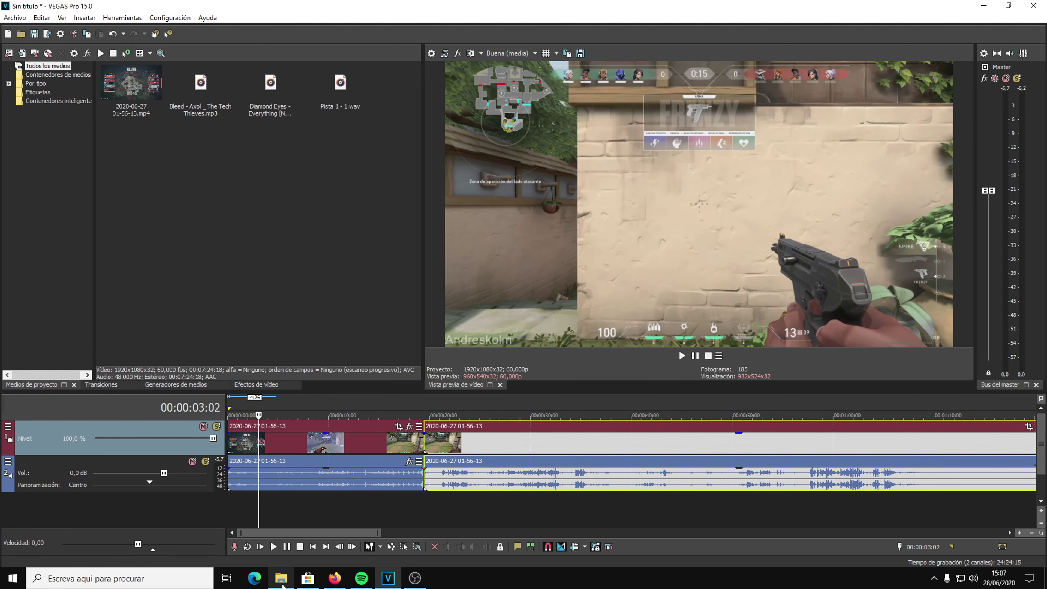
pyautogui.click(273, 406)
pyautogui.click(289, 411)
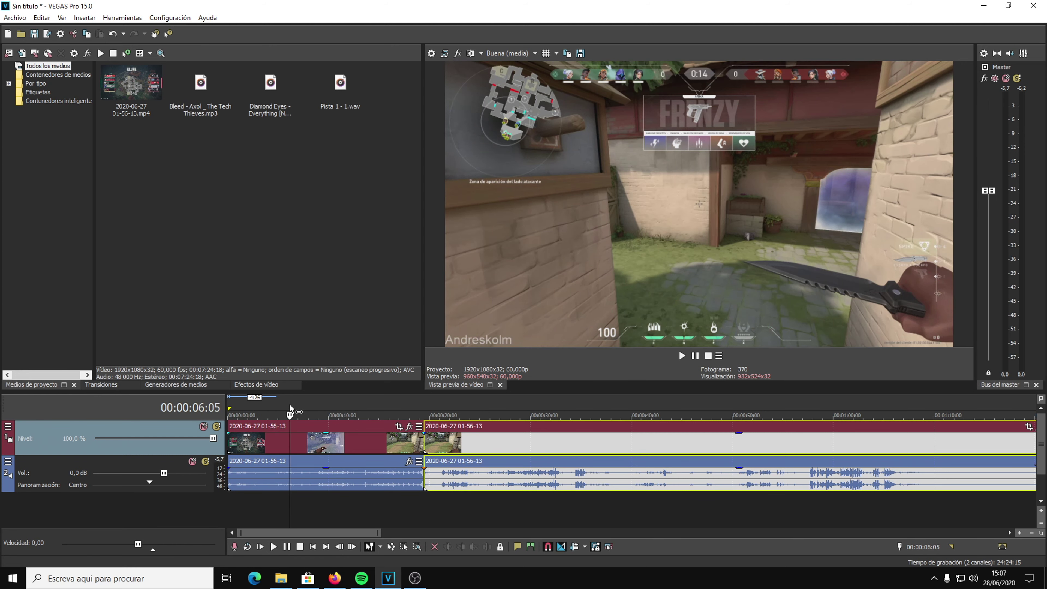
pyautogui.click(286, 406)
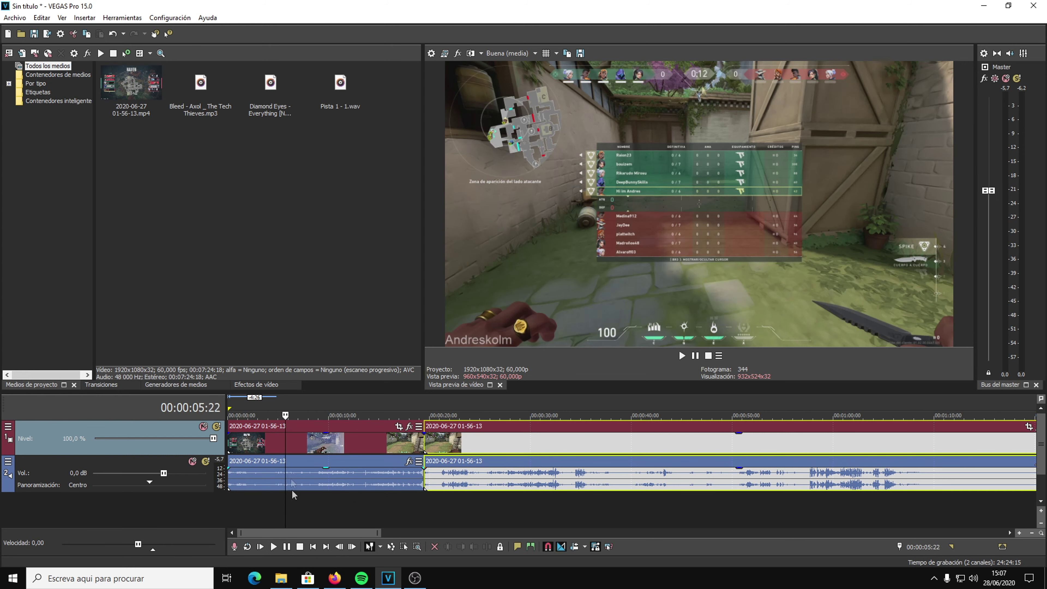
pyautogui.click(286, 450)
pyautogui.press('s')
# Step: Delete the middle piece between the two cuts and move the remaining clip up against the first piece
pyautogui.click(340, 455)
pyautogui.press('Delete')
pyautogui.moveTo(457, 443); pyautogui.dragTo(320, 443)
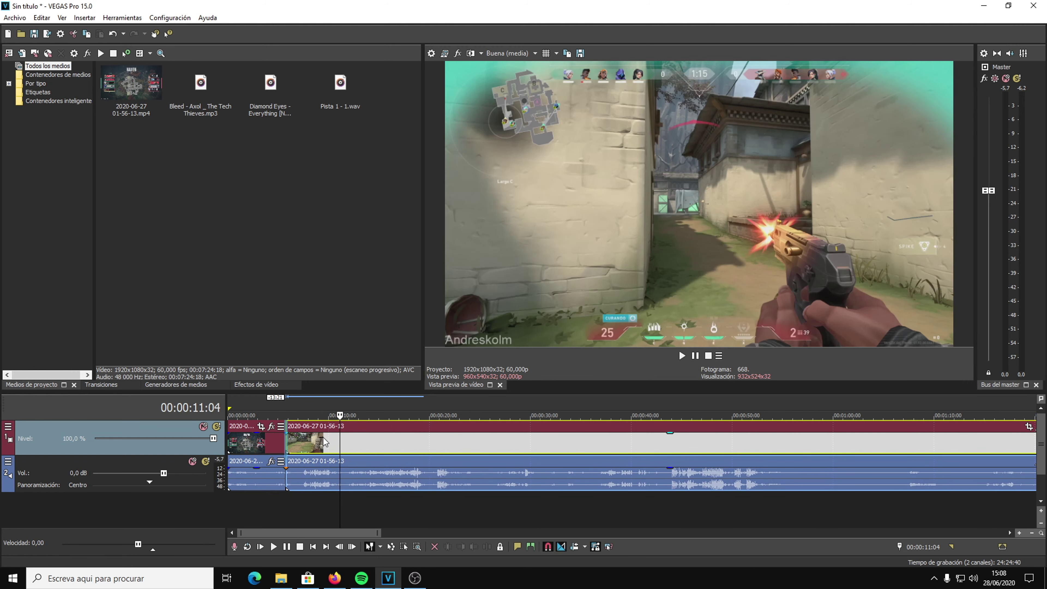
# Step: Mark a loop region from 00:00:03:09 to 00:00:15:10 and play across the join between the two pieces
pyautogui.moveTo(261, 409); pyautogui.dragTo(383, 408)
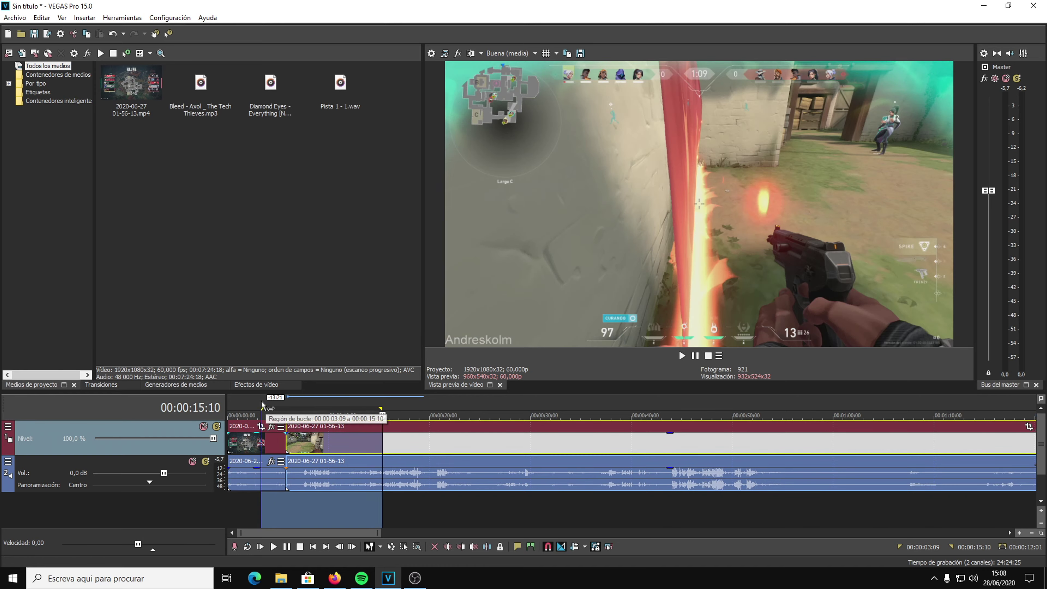
pyautogui.click(269, 409)
pyautogui.click(682, 355)
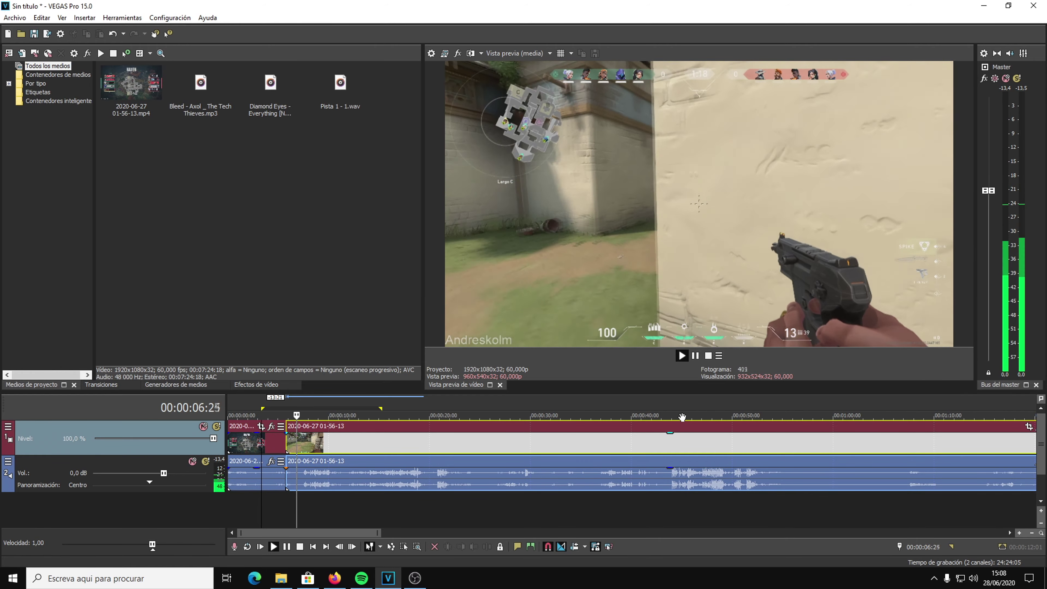
pyautogui.click(699, 357)
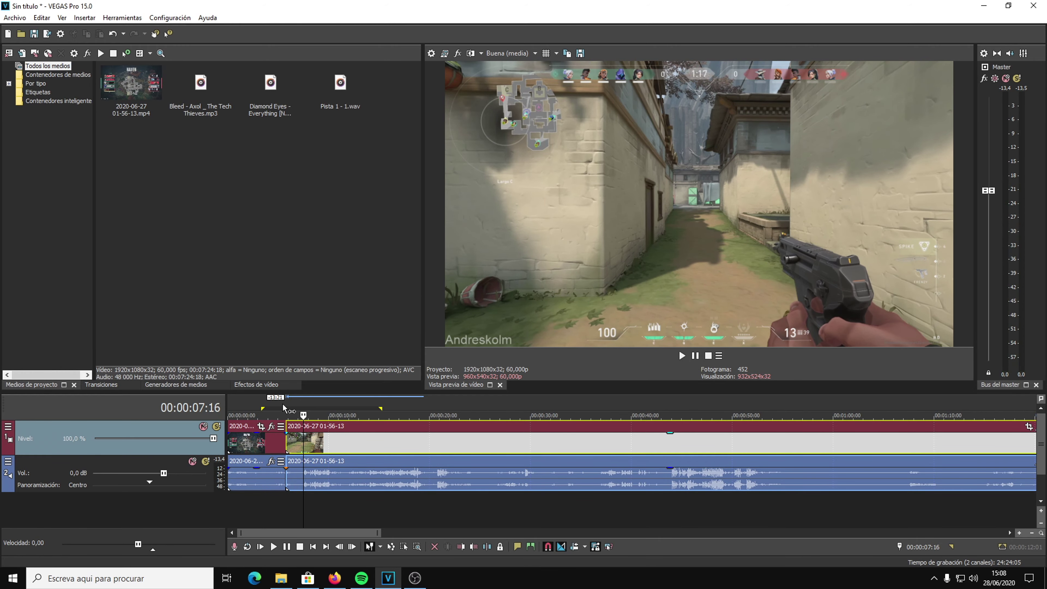
# Step: Show the video effects list, play across the join again from 00:00:04:26 and pause
pyautogui.click(256, 384)
pyautogui.click(277, 415)
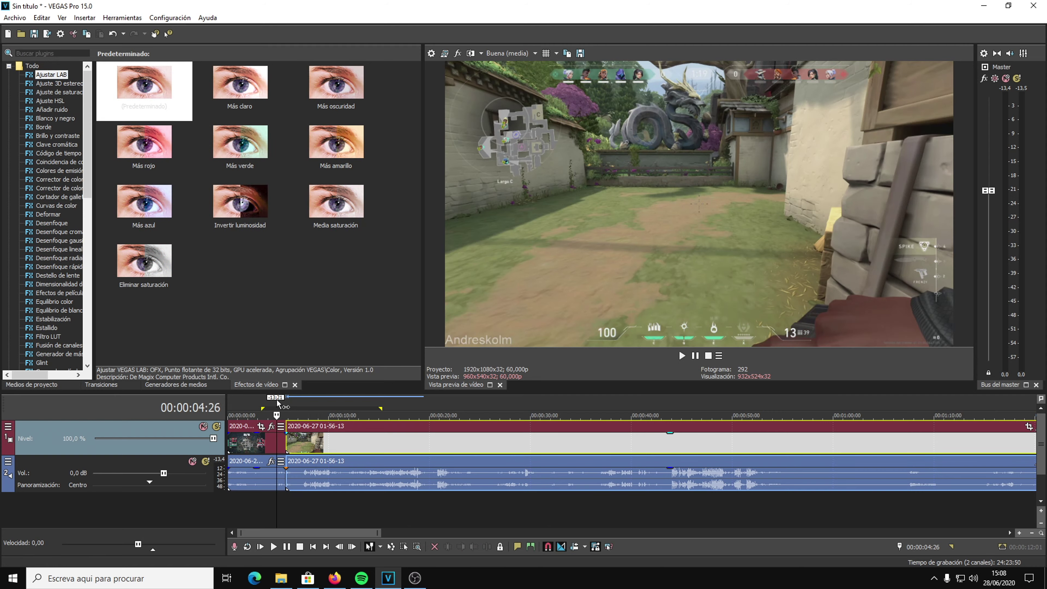
pyautogui.click(681, 357)
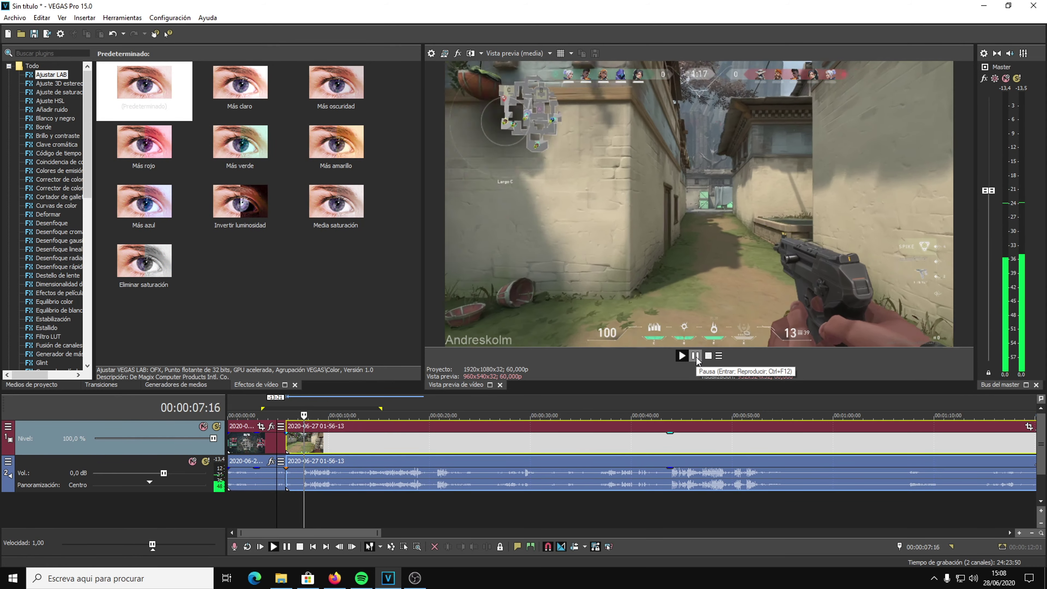
pyautogui.click(695, 356)
# Step: Move the second clip back against the first to close the small gap, and preview a few points after the join
pyautogui.scroll(3, 377, 474)
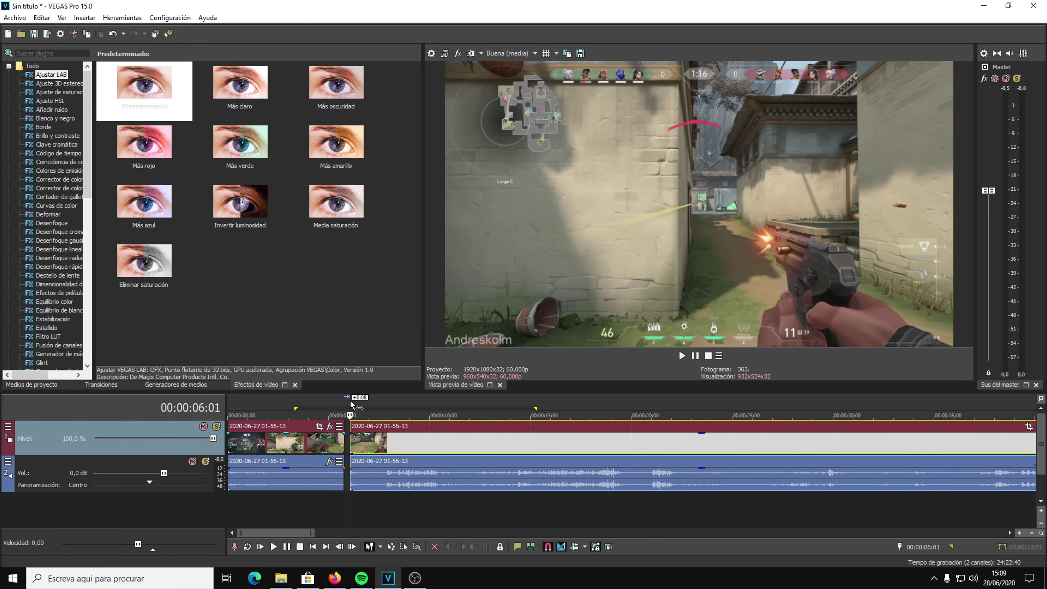
pyautogui.click(349, 454)
pyautogui.moveTo(408, 455); pyautogui.dragTo(408, 450)
pyautogui.click(373, 408)
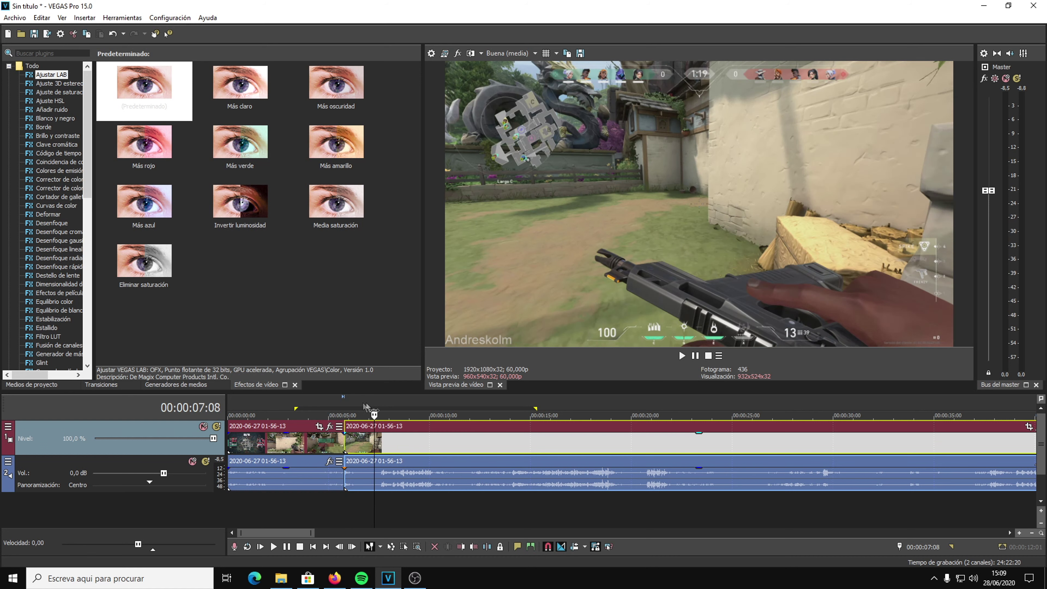
pyautogui.click(390, 412)
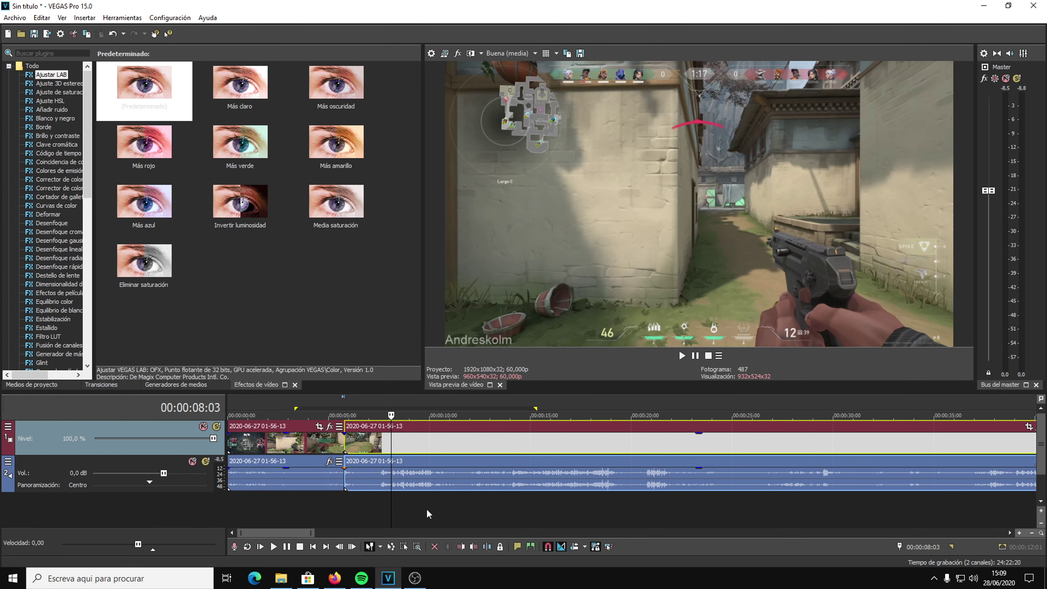
pyautogui.click(427, 479)
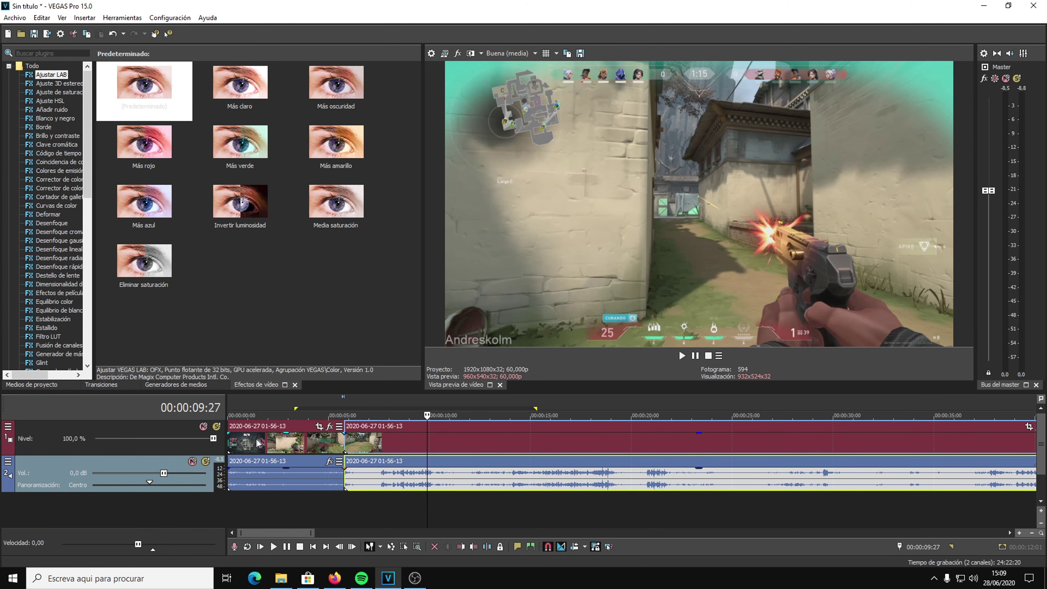
# Step: Give the first clip's video a fade-in of about 2 seconds and play it from the start
pyautogui.scroll(2, 246, 449)
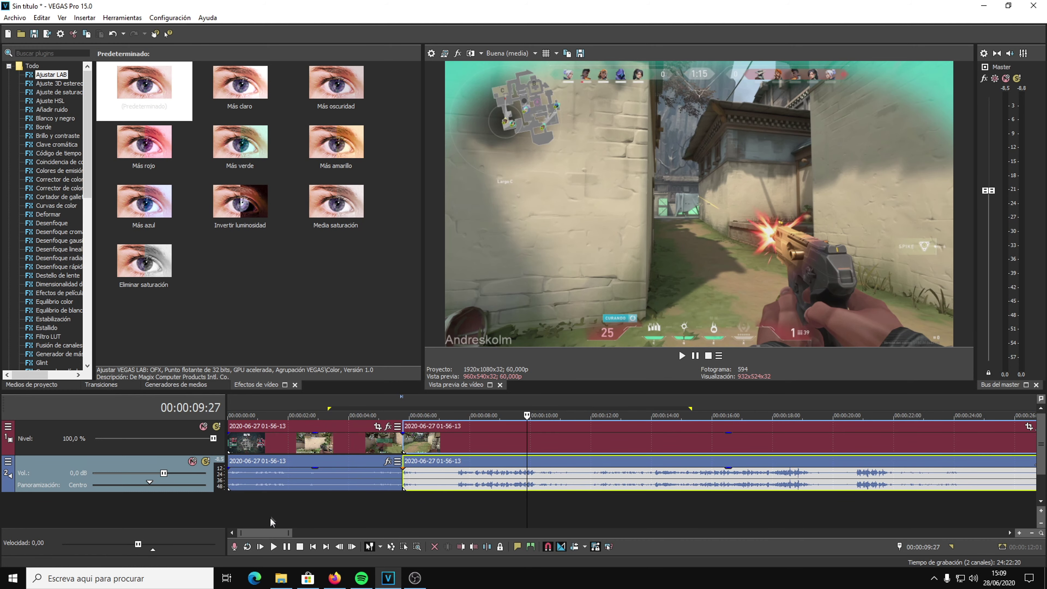
pyautogui.moveTo(227, 434); pyautogui.dragTo(307, 434)
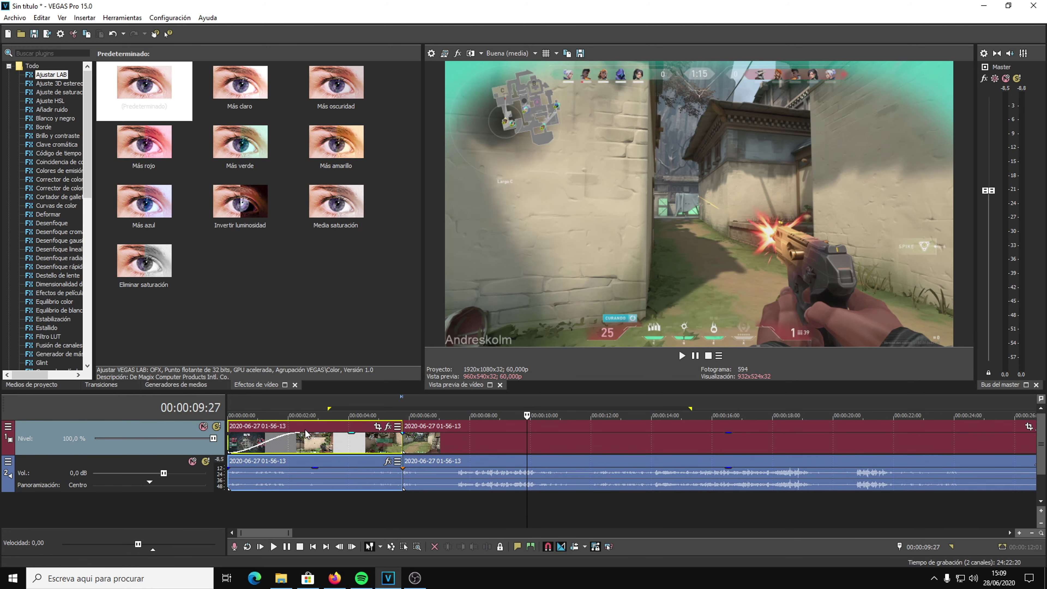
pyautogui.click(230, 404)
pyautogui.click(682, 355)
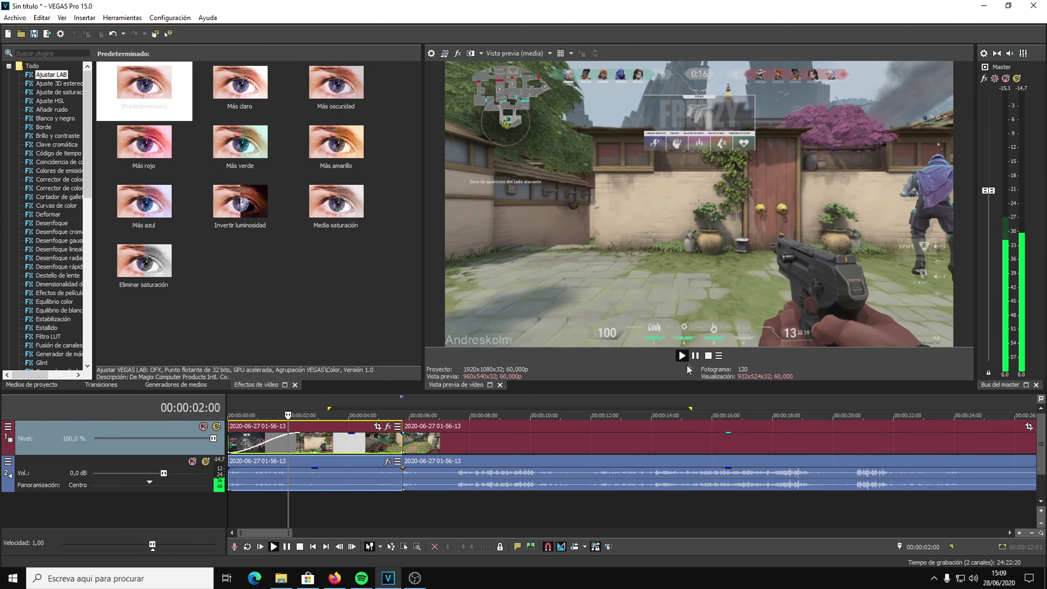
pyautogui.press('Return')
# Step: Try a fade-in spanning the whole first clip, play it from 00:00:00:00, and remove the fade
pyautogui.moveTo(297, 433); pyautogui.dragTo(402, 433)
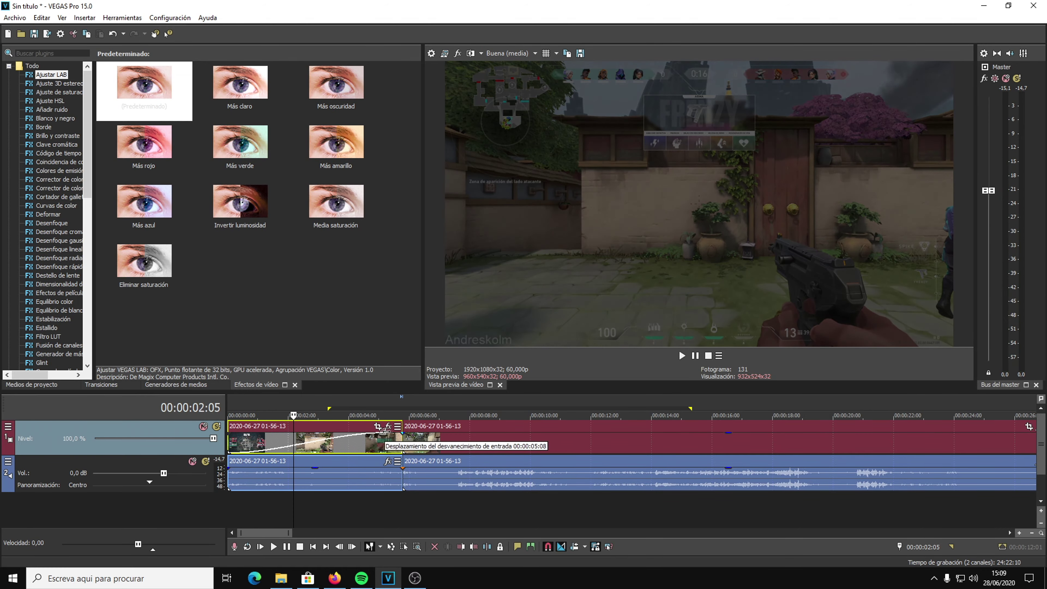
pyautogui.click(231, 400)
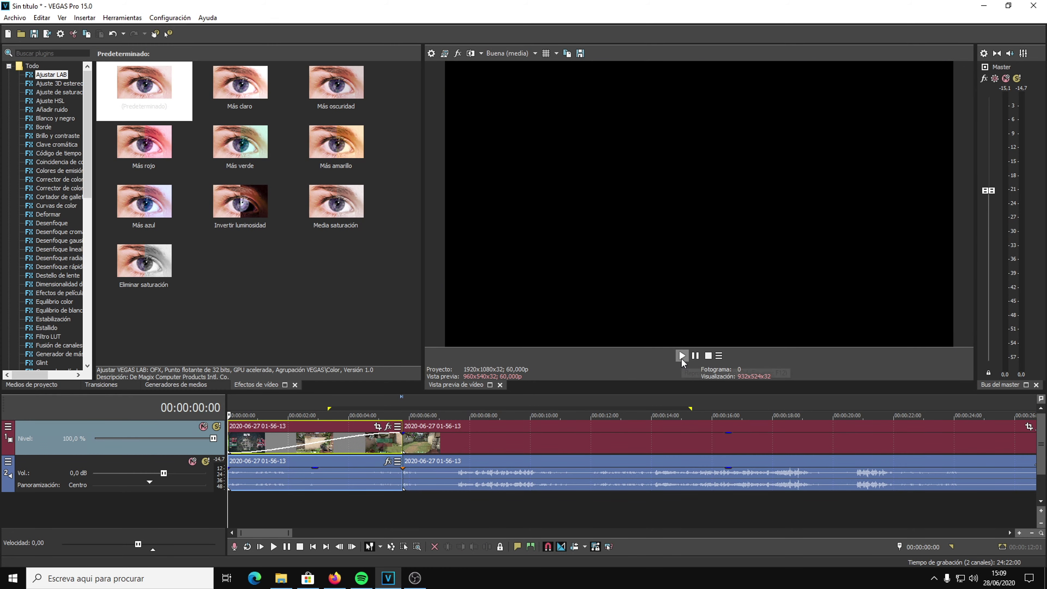
pyautogui.click(682, 357)
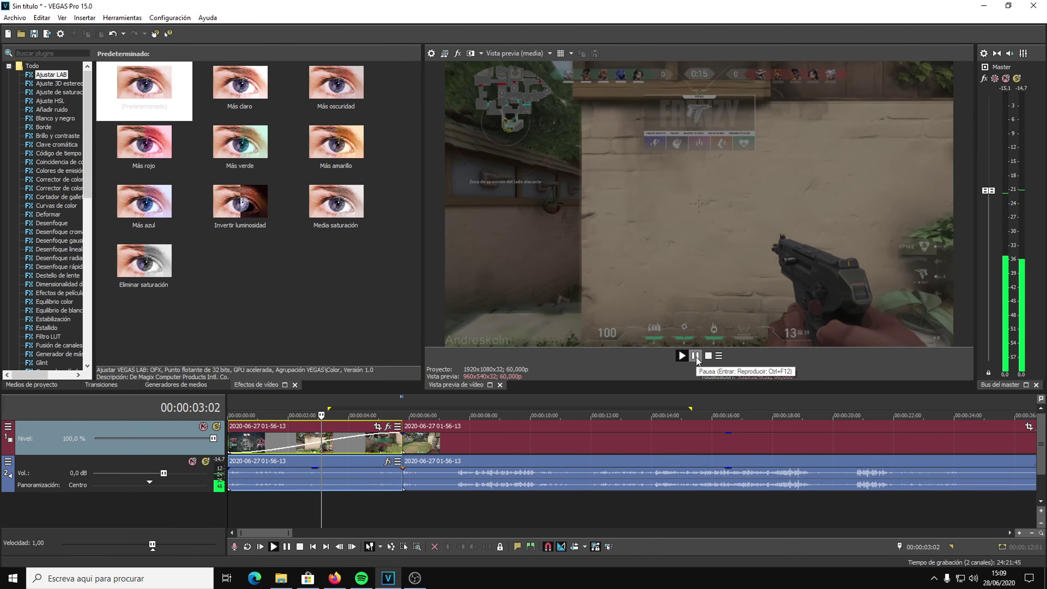
pyautogui.click(696, 357)
pyautogui.moveTo(399, 433); pyautogui.dragTo(222, 427)
# Step: Shift the first clip 5 frames later so that it overlaps the start of the second clip
pyautogui.scroll(3, 250, 460)
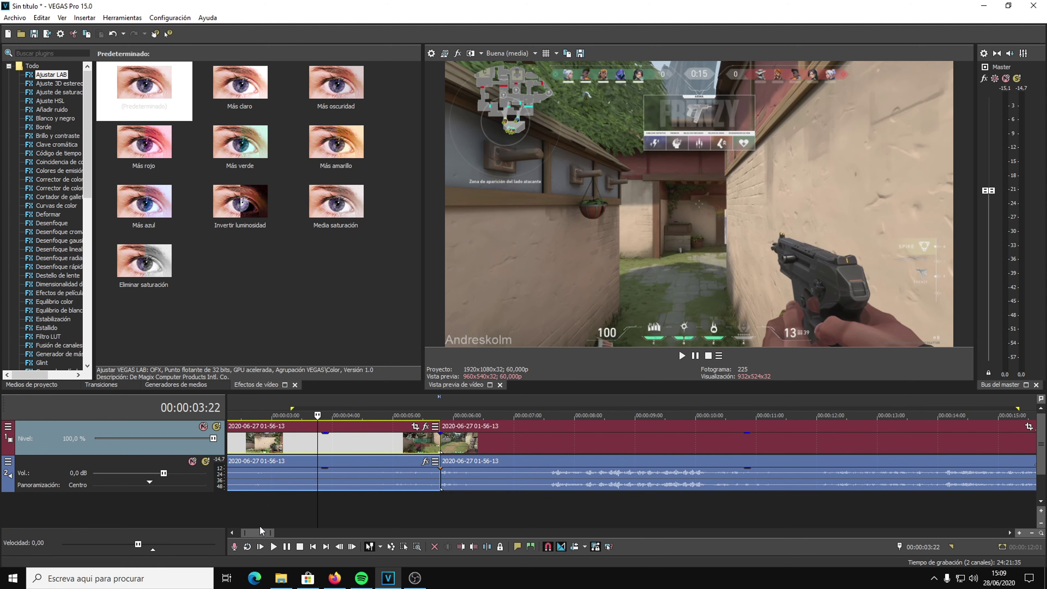
pyautogui.moveTo(230, 440); pyautogui.dragTo(240, 440)
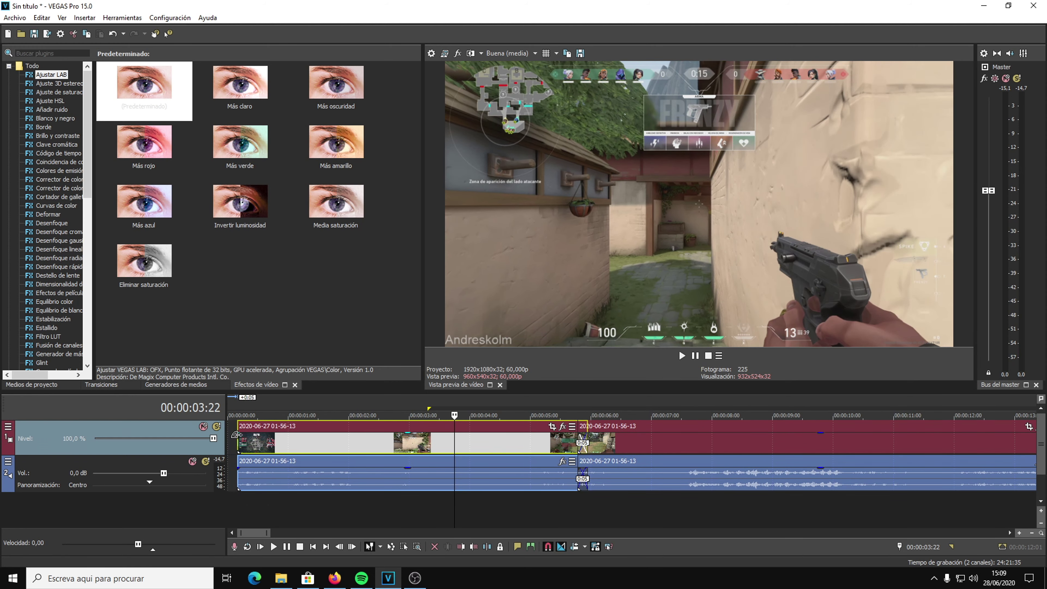
pyautogui.scroll(5, 240, 440)
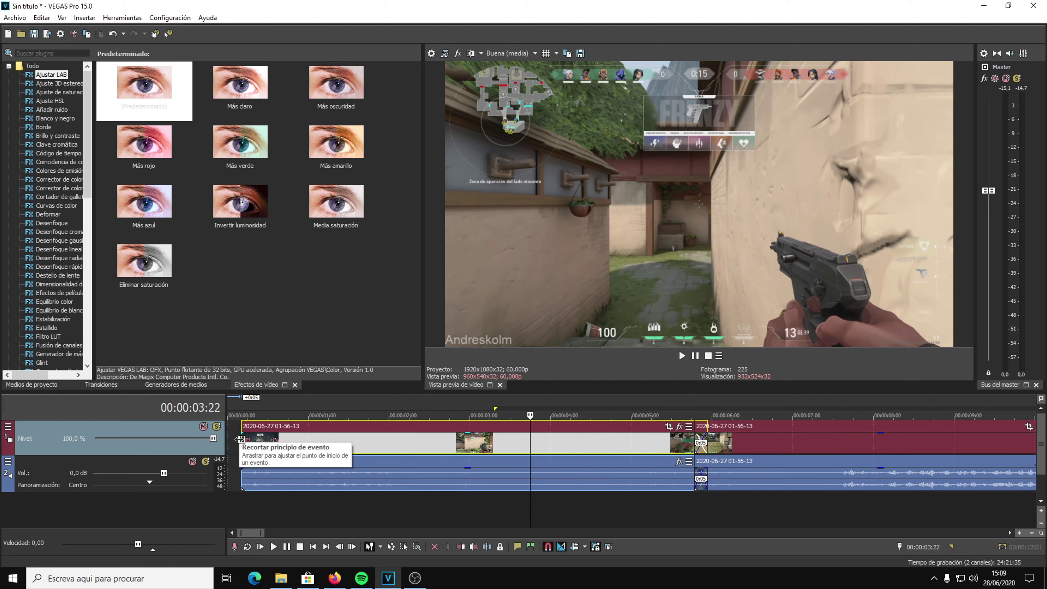
pyautogui.moveTo(249, 533); pyautogui.dragTo(224, 533)
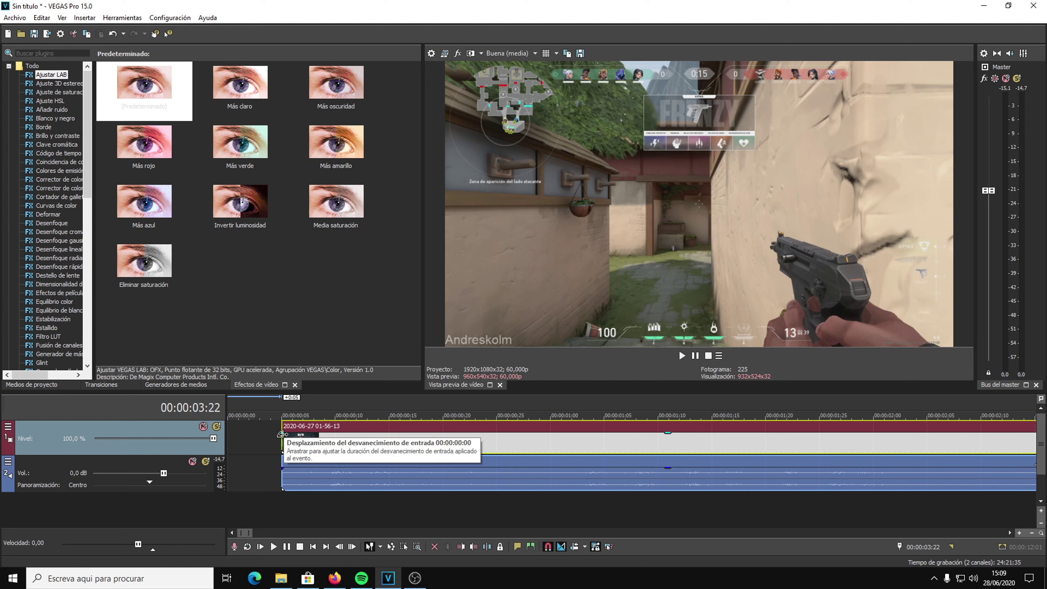
# Step: Try a fade-in of about 2 seconds on the shifted first clip, play it from 00:00:00:05, and remove the fade
pyautogui.moveTo(281, 434); pyautogui.dragTo(1043, 450)
pyautogui.click(285, 410)
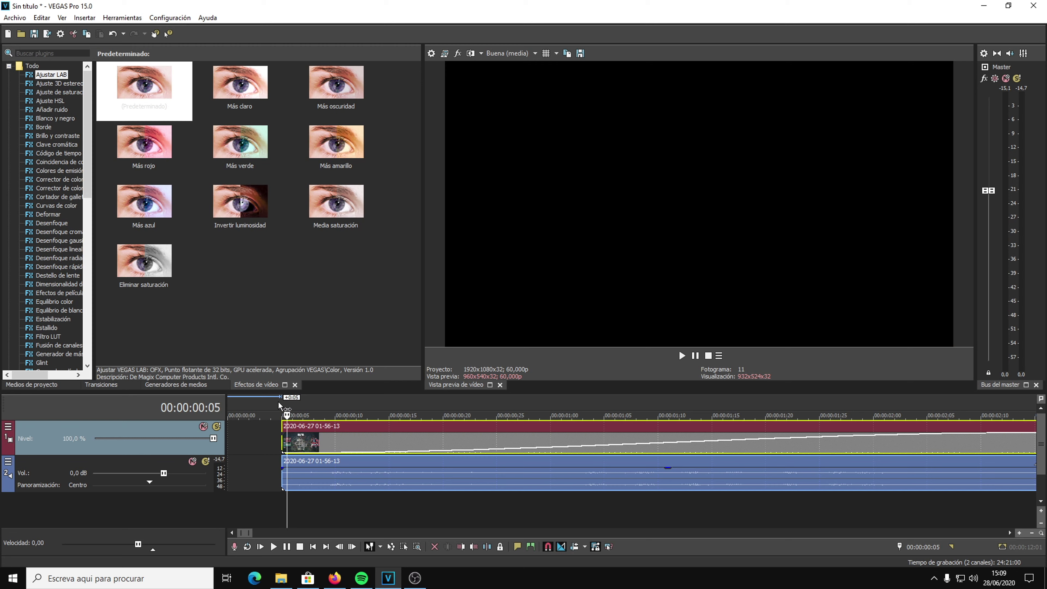
pyautogui.scroll(-4, 286, 413)
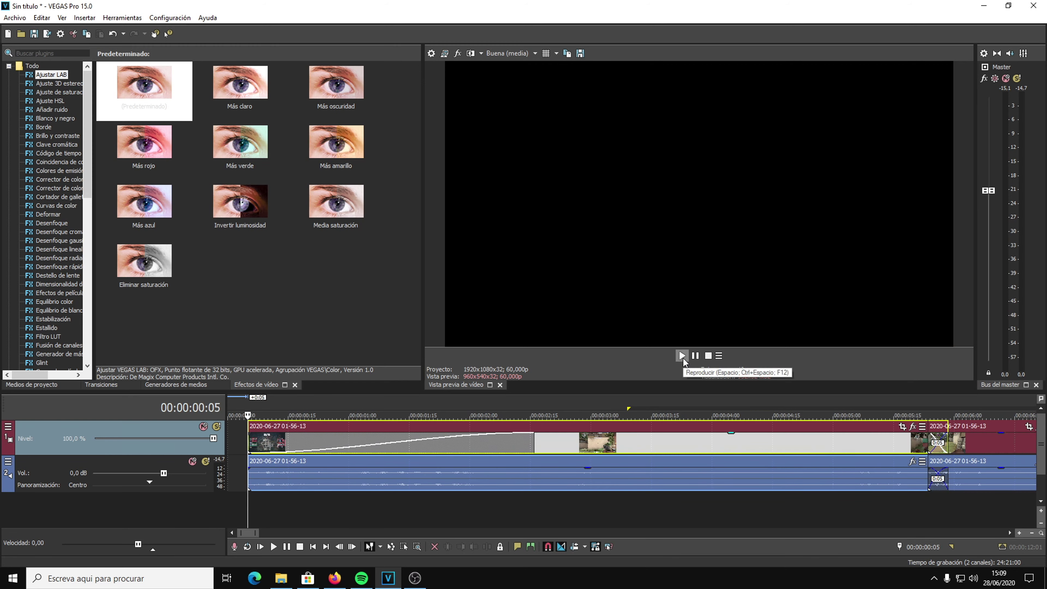
pyautogui.click(682, 356)
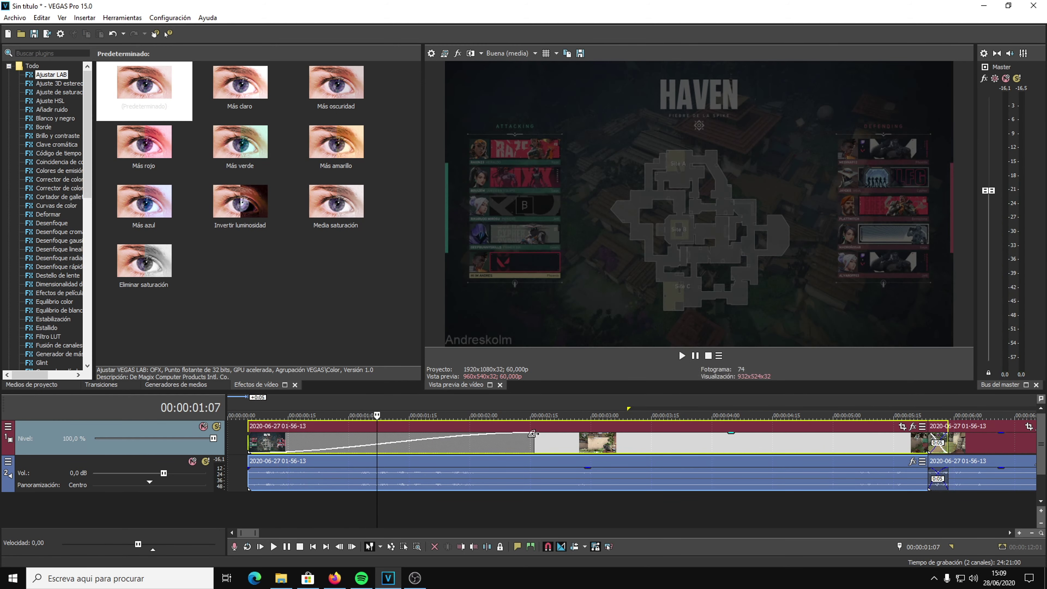
pyautogui.moveTo(538, 436); pyautogui.dragTo(249, 433)
# Step: Play the first clip from 00:00:00:05 without a fade and move it back 5 frames to the start of the timeline
pyautogui.click(251, 413)
pyautogui.click(682, 357)
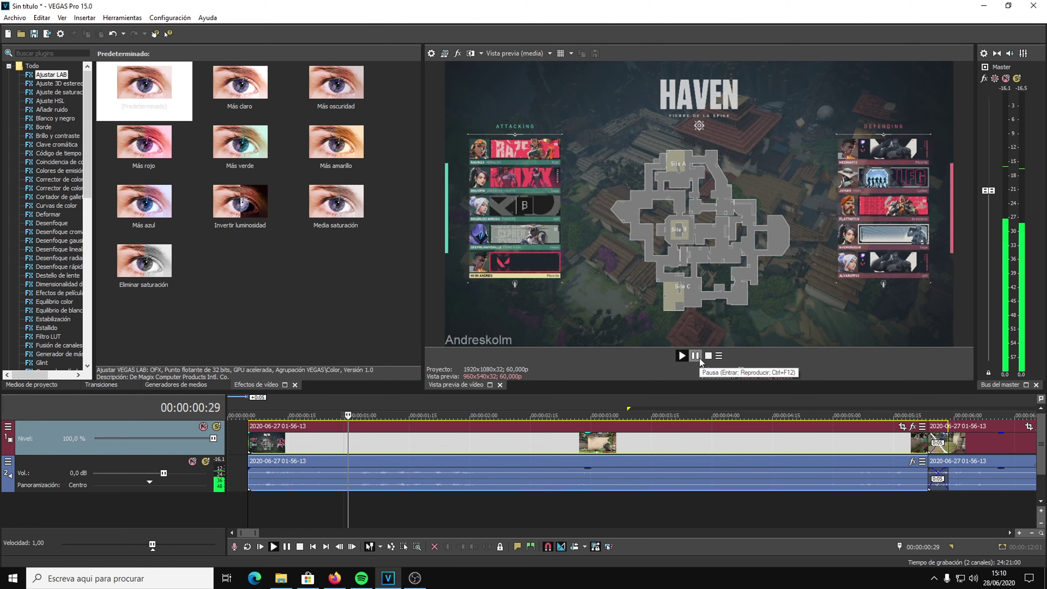
pyautogui.scroll(-2, 277, 436)
pyautogui.scroll(-1, 278, 436)
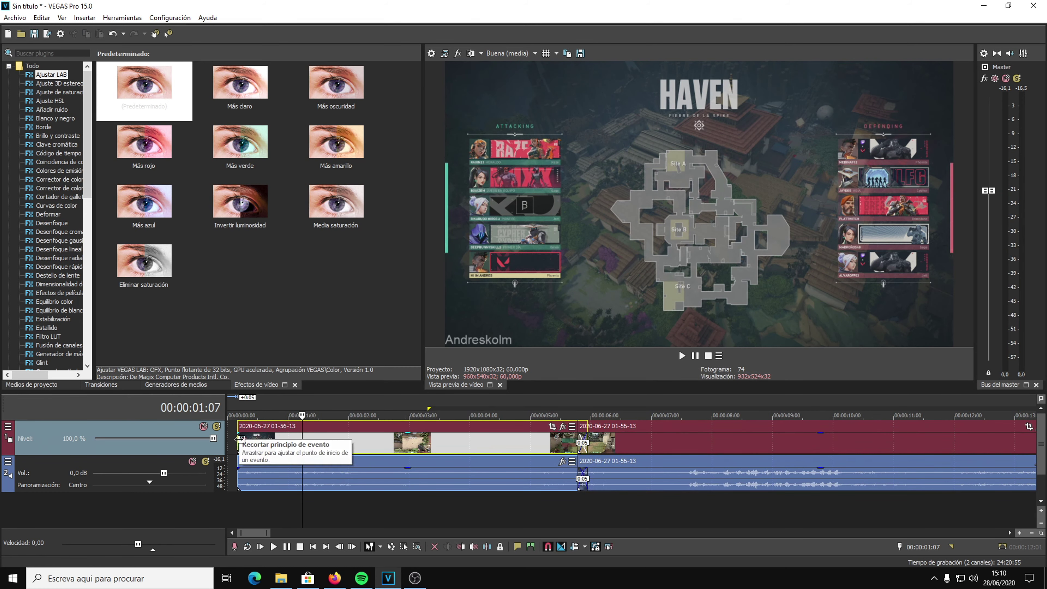
pyautogui.moveTo(435, 454); pyautogui.dragTo(401, 448)
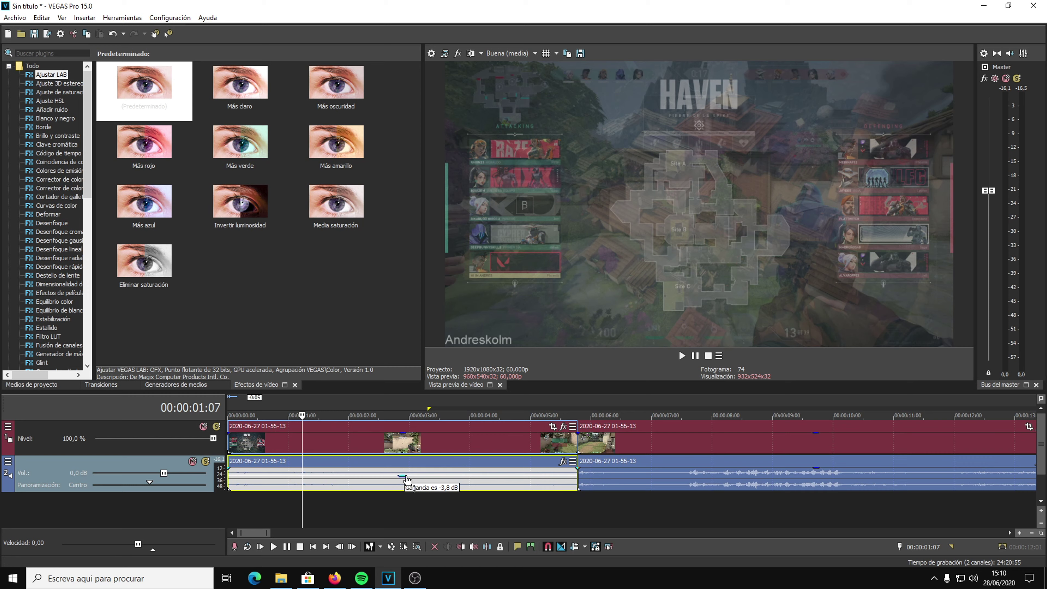
# Step: Try lowering the first clip's audio gain to -Inf dB, comparing playback from near the start, and restore the gain
pyautogui.hotkey('ctrl', 'Home')
pyautogui.press('space')
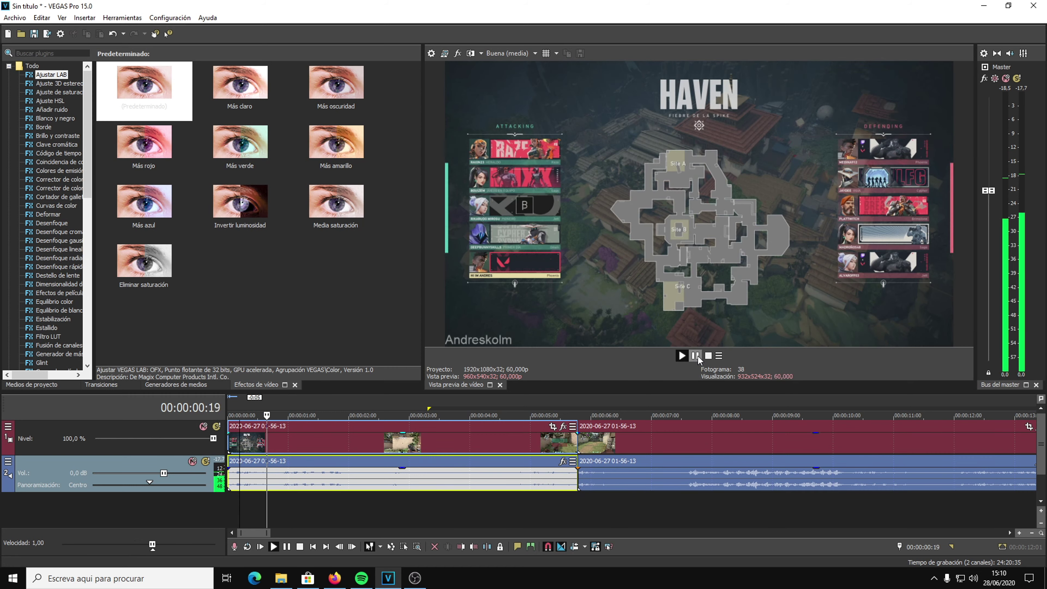
pyautogui.click(696, 355)
pyautogui.moveTo(398, 467); pyautogui.dragTo(410, 534)
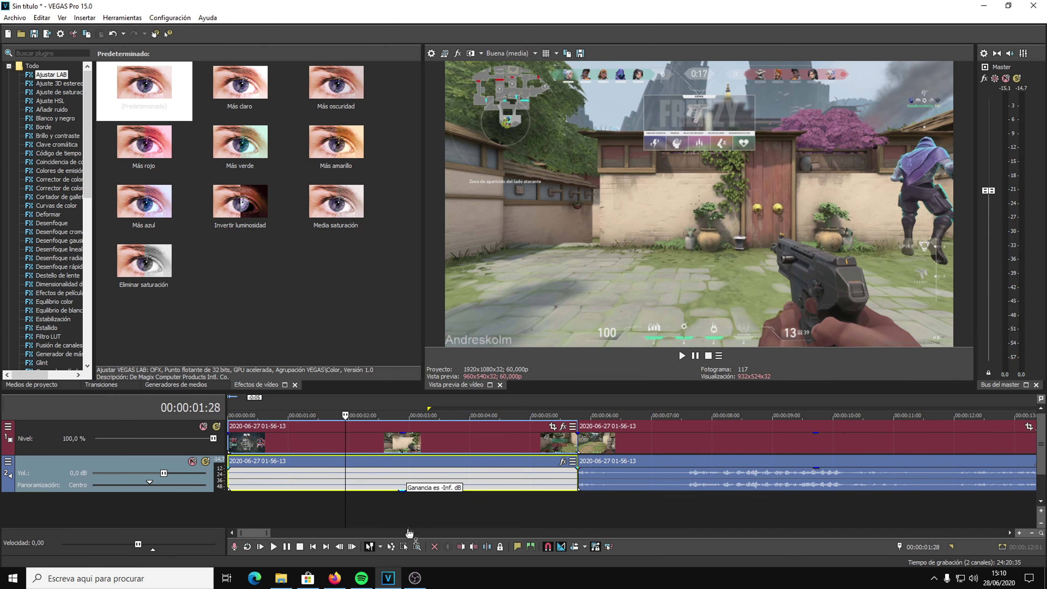
pyautogui.click(237, 414)
pyautogui.click(681, 355)
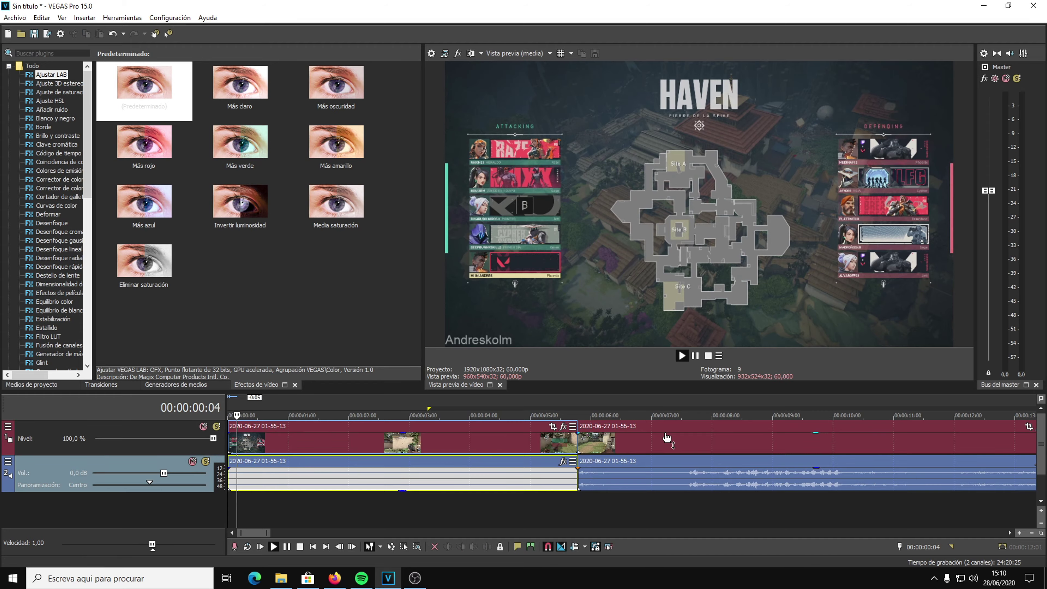
pyautogui.click(696, 356)
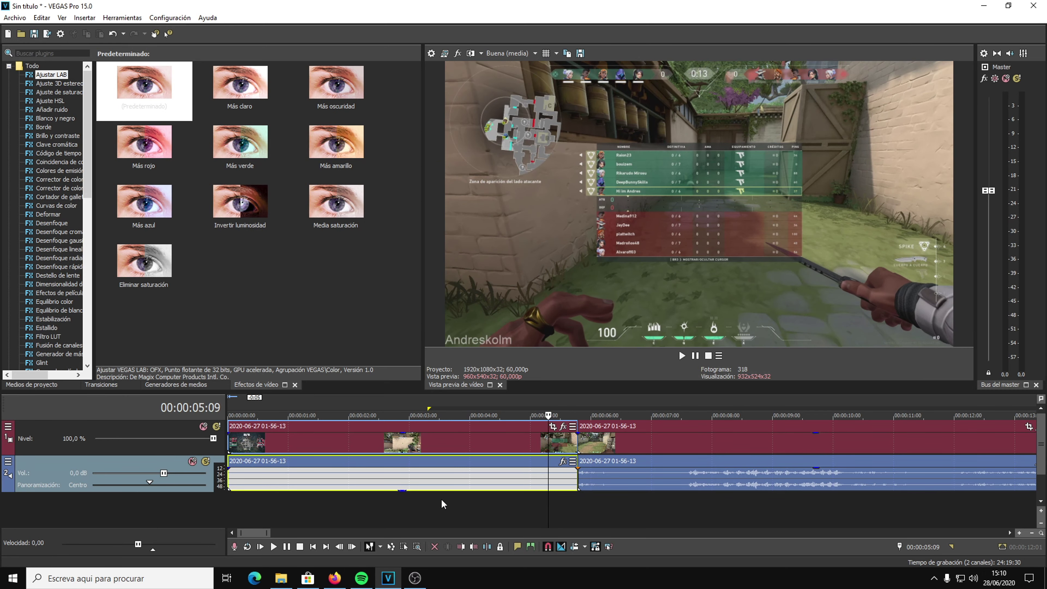
pyautogui.moveTo(400, 493); pyautogui.dragTo(399, 458)
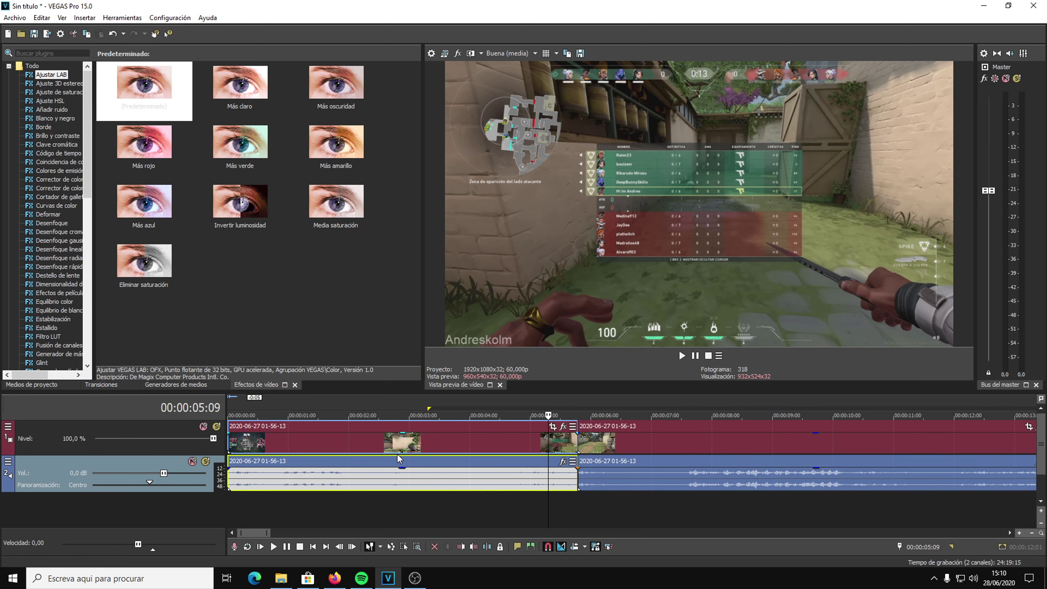
# Step: Show the transitions library and try shifting the second clip 9 frames later before rejoining it to the first clip
pyautogui.scroll(-2, 473, 408)
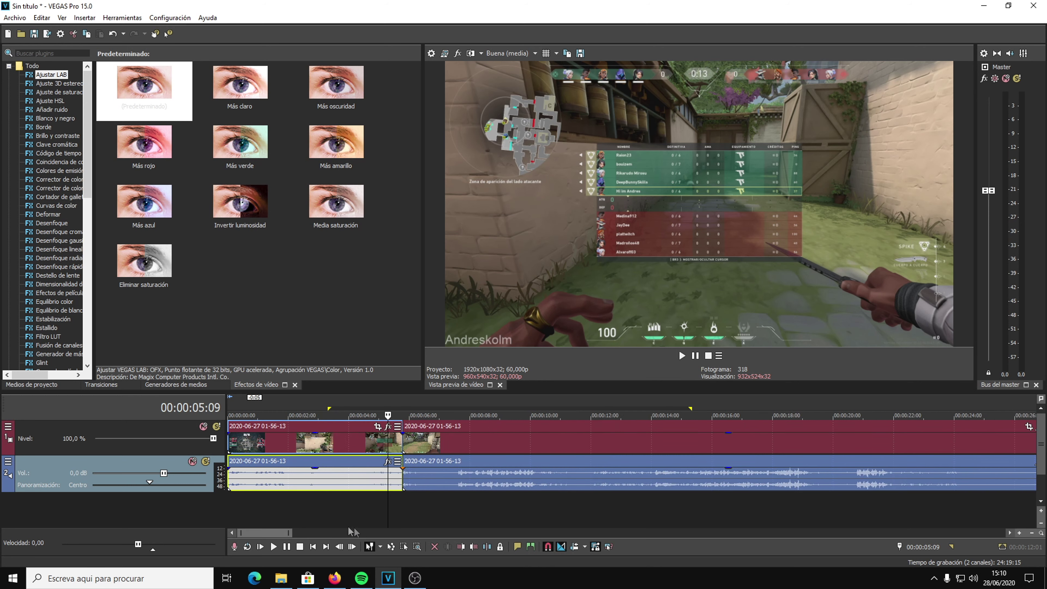
pyautogui.scroll(-2, 300, 534)
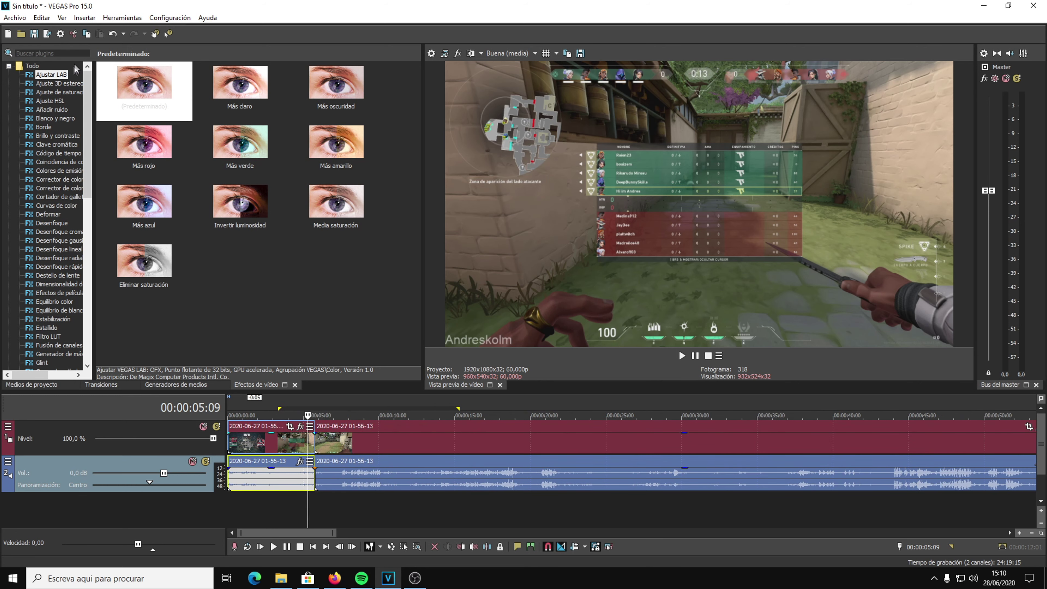
pyautogui.click(101, 385)
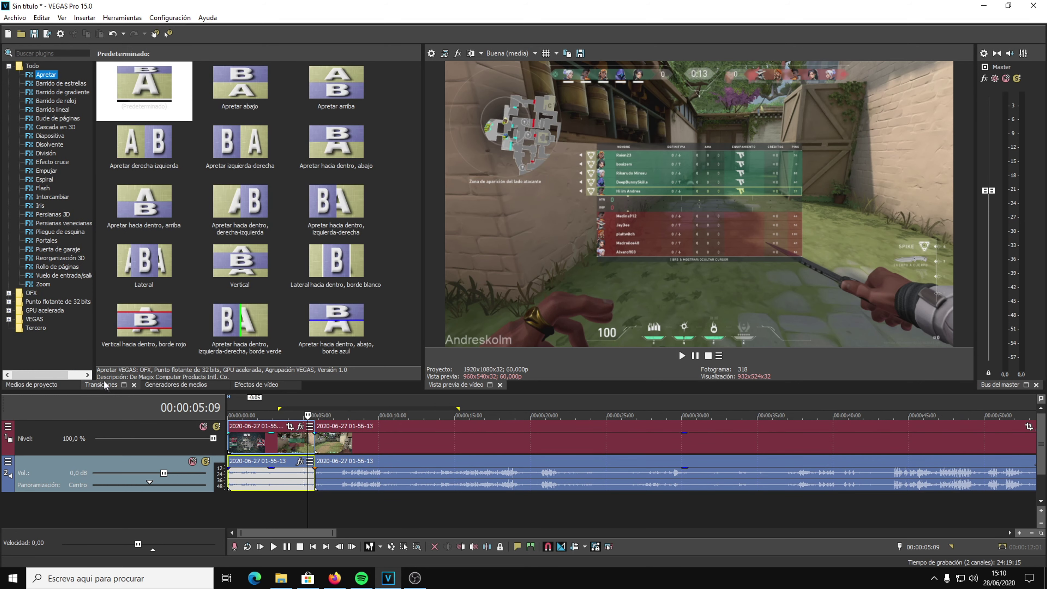
pyautogui.click(331, 444)
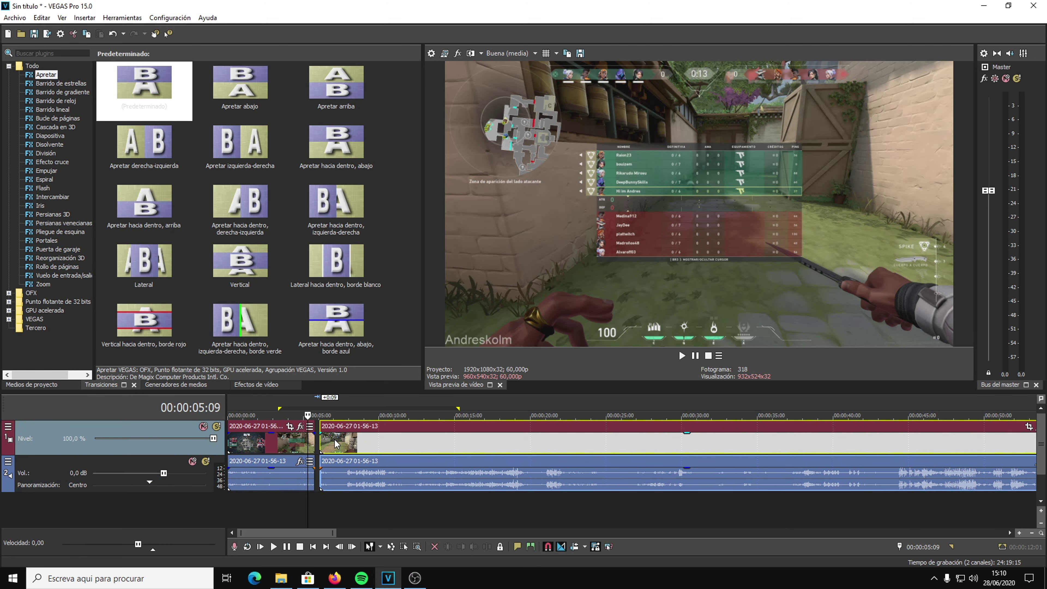
pyautogui.moveTo(334, 444); pyautogui.dragTo(333, 444)
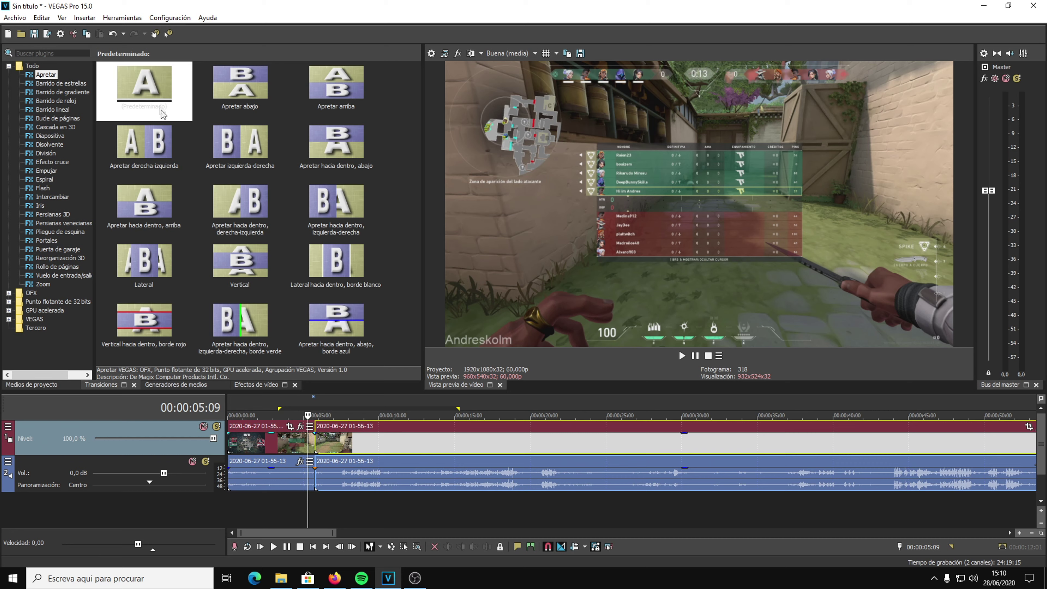
# Step: Try placing the default Apretar transition and the Espiral creciente gradient wipe on the cut between the two clips
pyautogui.moveTo(164, 91); pyautogui.dragTo(310, 429)
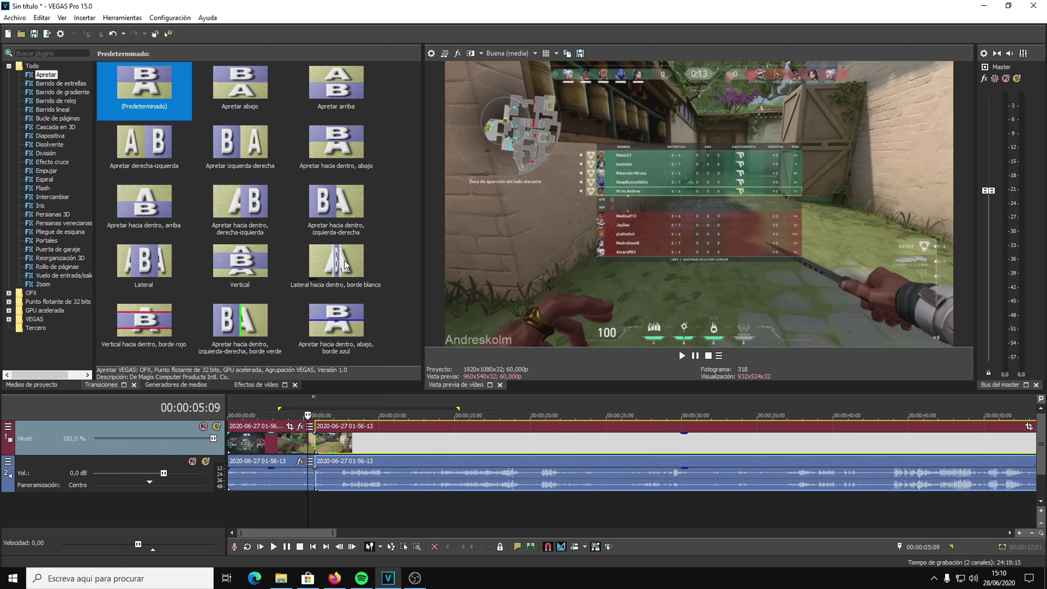
pyautogui.click(66, 93)
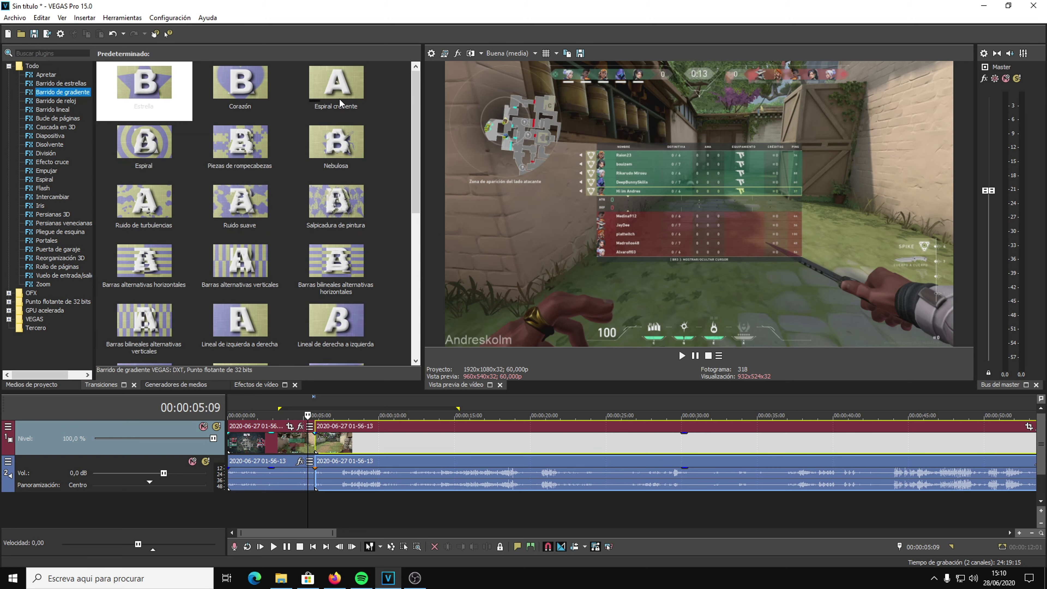
pyautogui.moveTo(331, 88); pyautogui.dragTo(356, 225)
pyautogui.moveTo(319, 430); pyautogui.dragTo(346, 94)
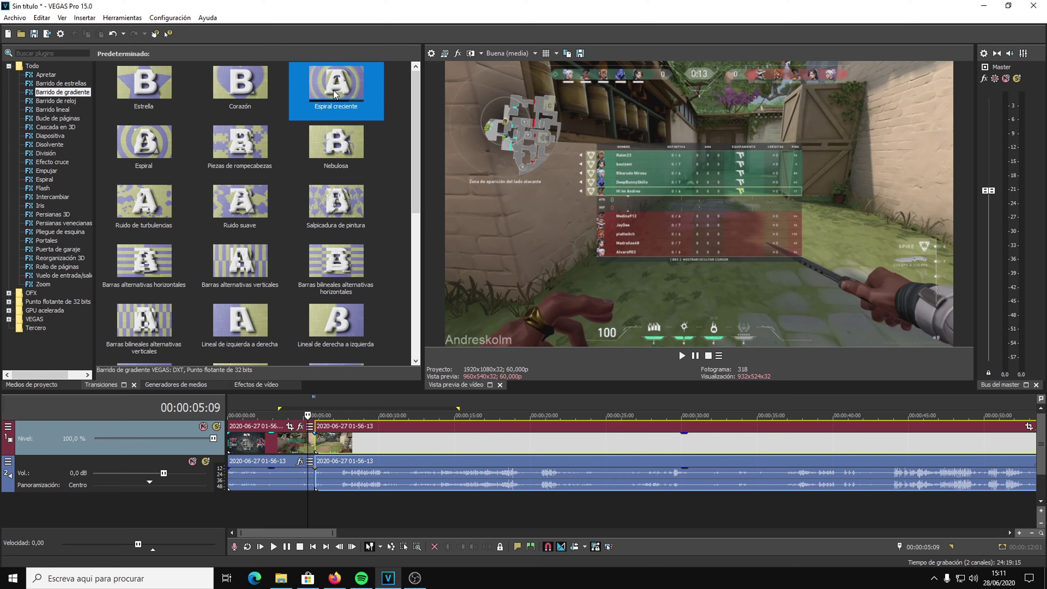
# Step: Look through the project media and the media generators, including the Tablero cuadriculado presets
pyautogui.click(52, 388)
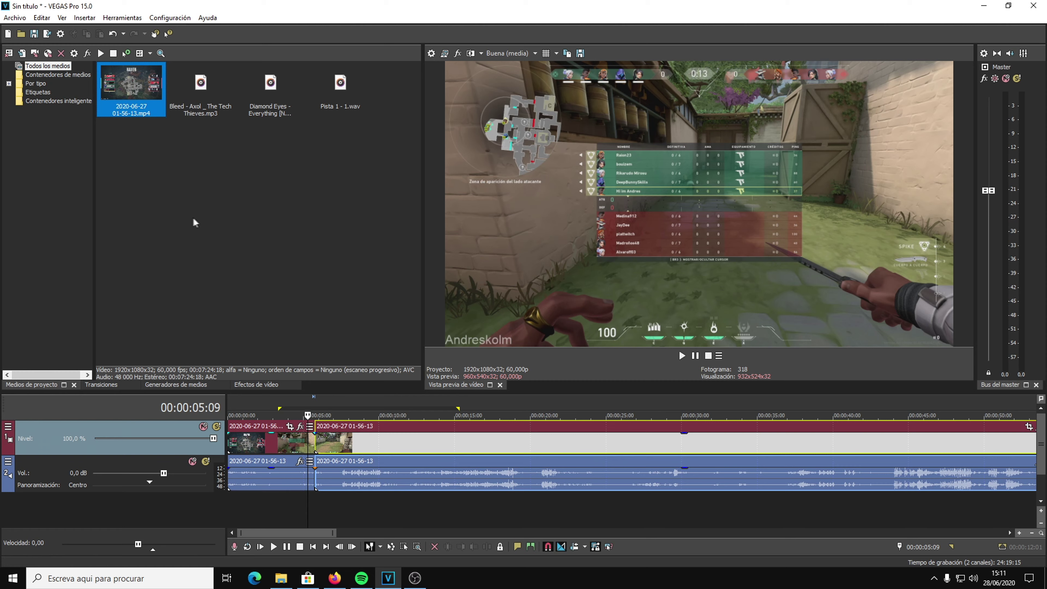
pyautogui.click(104, 385)
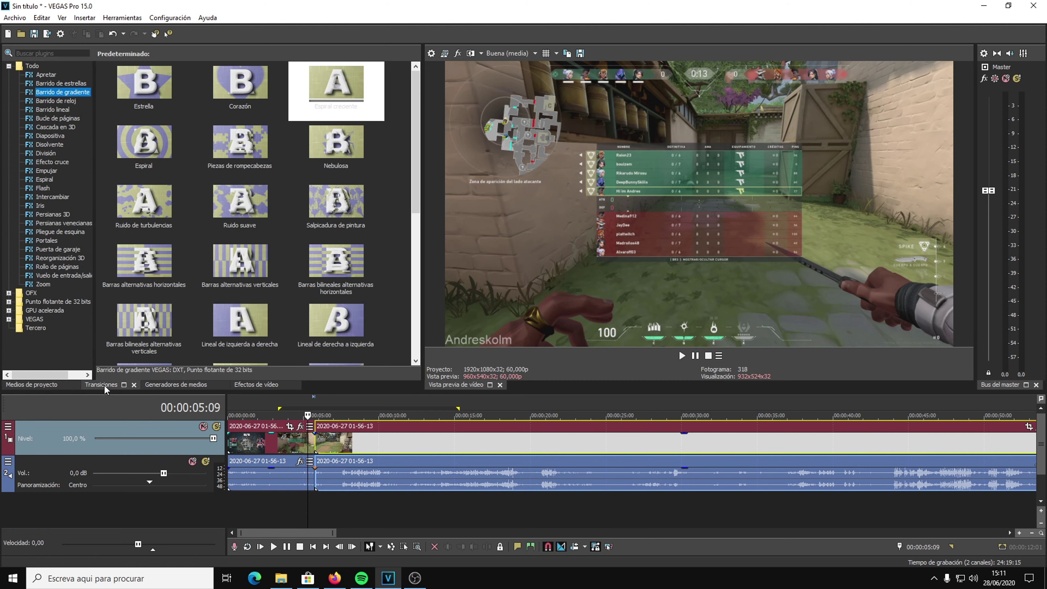
pyautogui.click(170, 386)
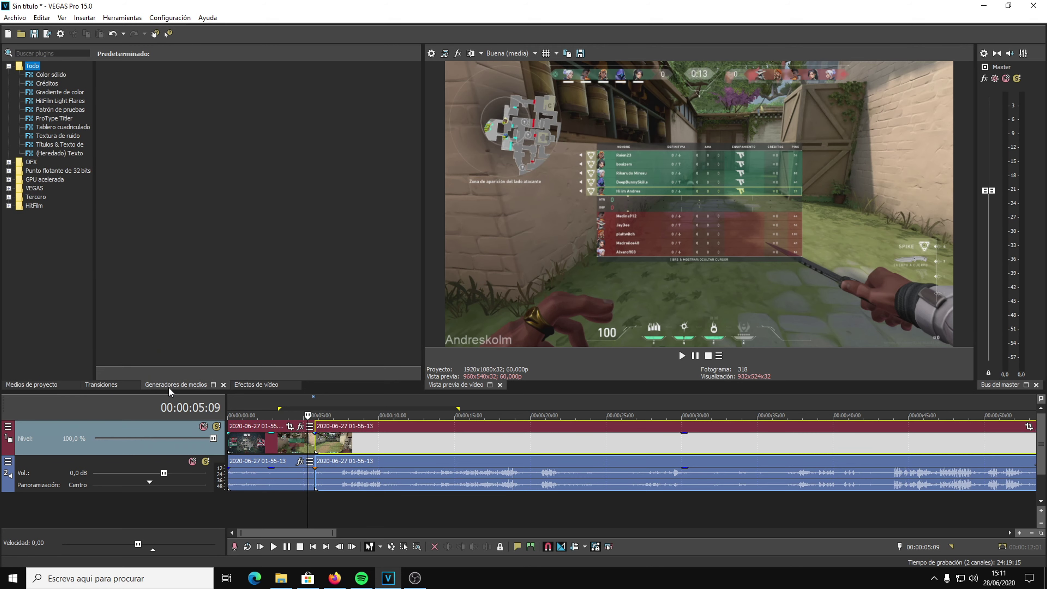
pyautogui.click(52, 101)
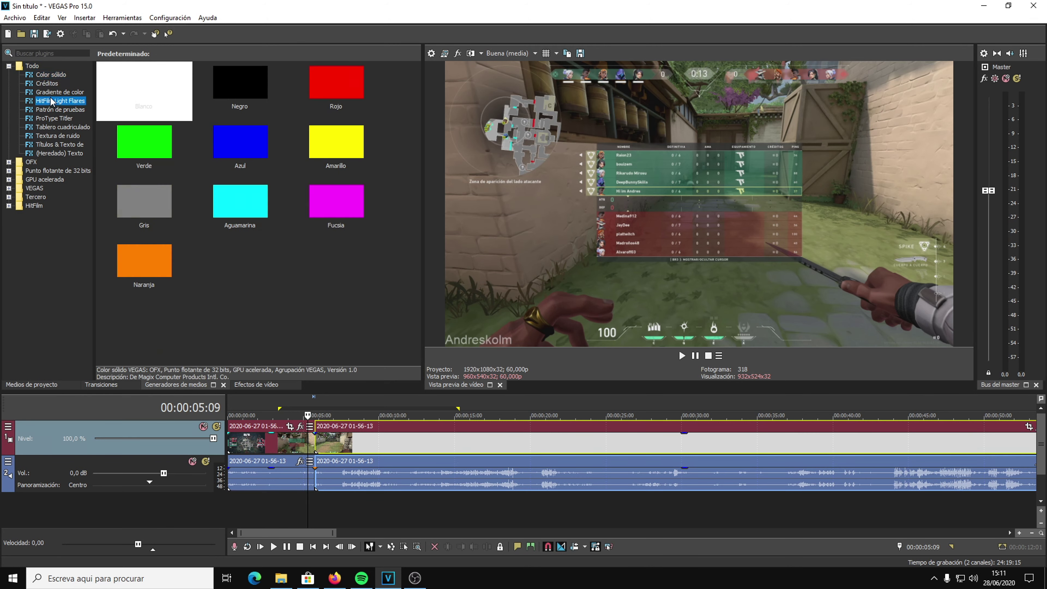
pyautogui.click(62, 127)
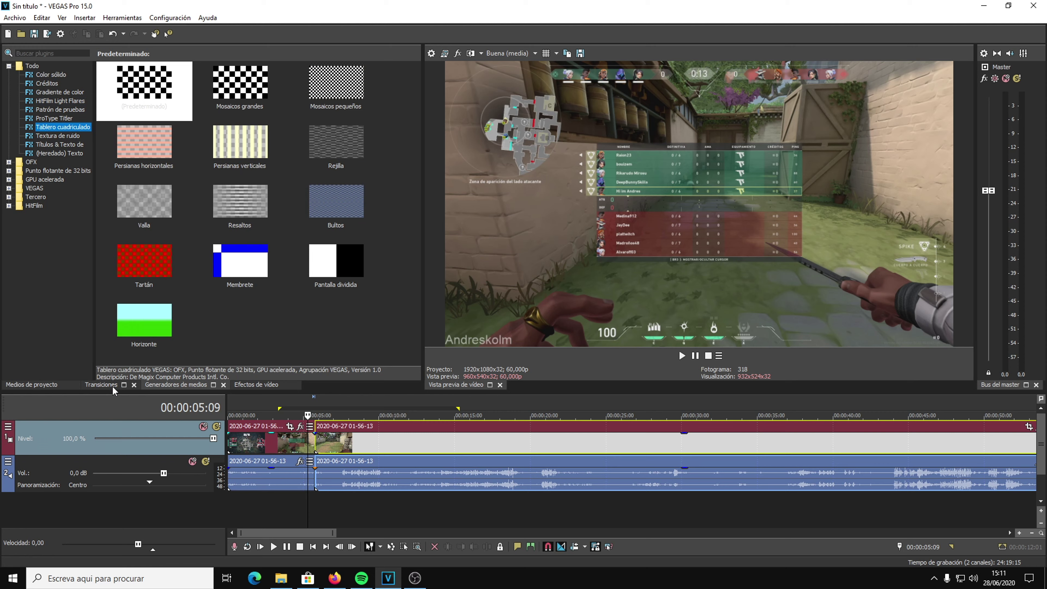
# Step: Apply the Espiral creciente preset of the Barrido de gradiente transition at the cut between the two clips, keeping its default settings
pyautogui.click(102, 386)
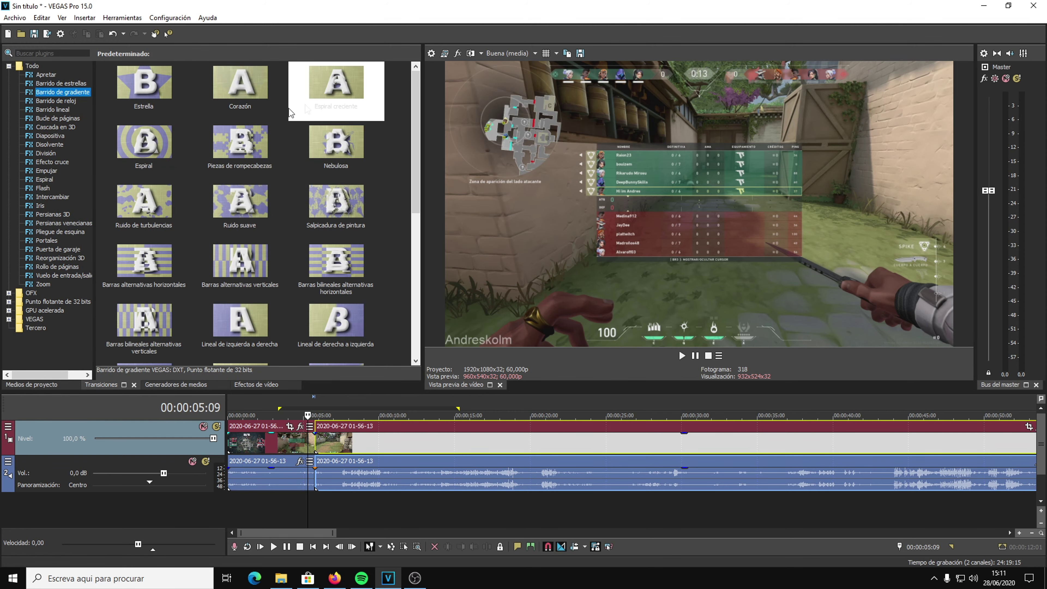
pyautogui.moveTo(339, 97); pyautogui.dragTo(316, 437)
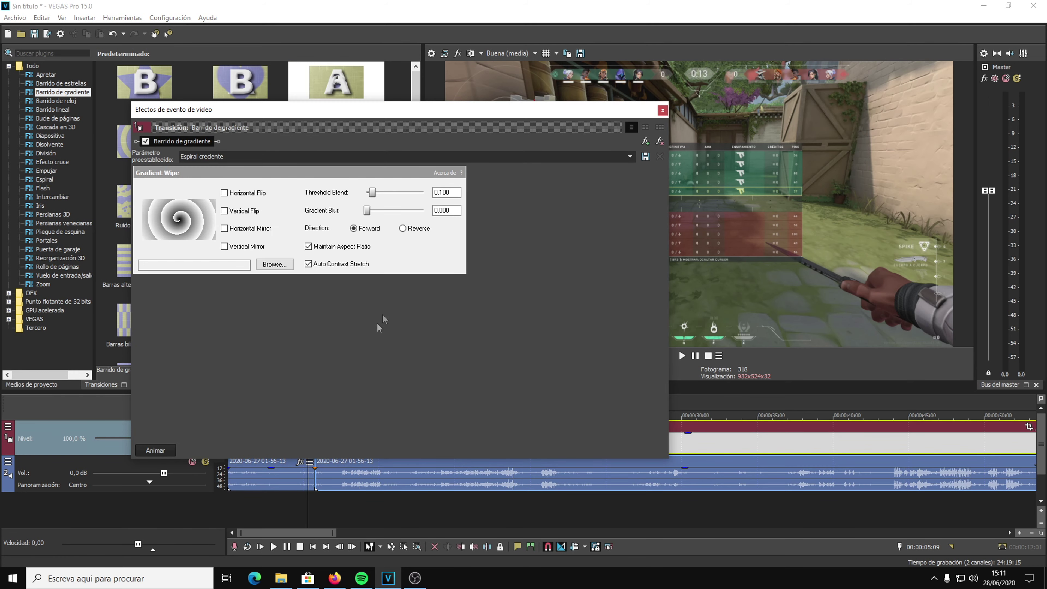
pyautogui.click(662, 111)
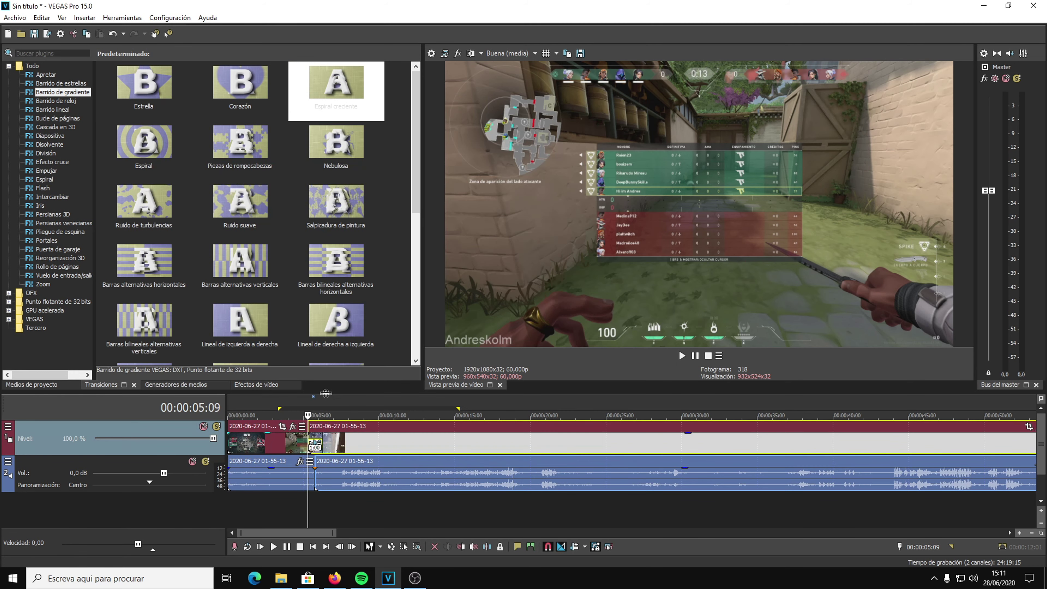
# Step: Play the spiral transition twice, starting from 00:00:05:01 and from just before the transition
pyautogui.scroll(5, 328, 440)
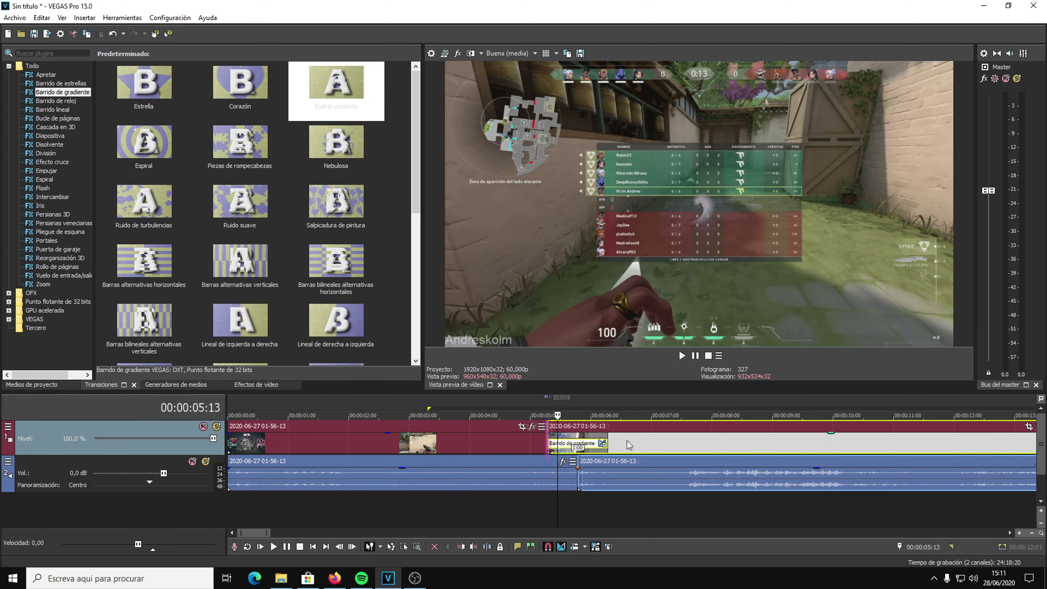
pyautogui.click(533, 410)
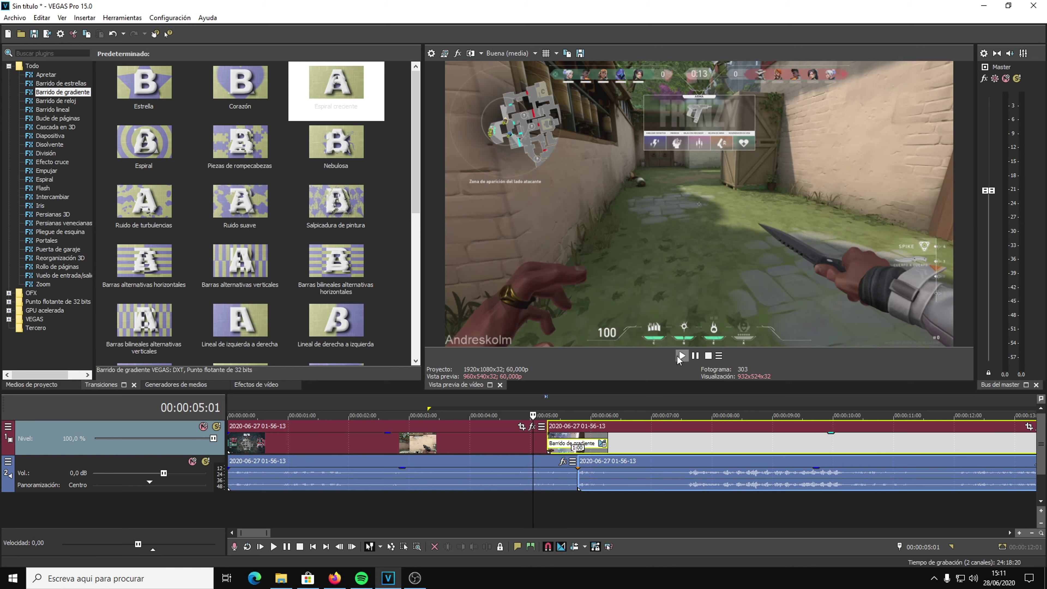
pyautogui.click(680, 357)
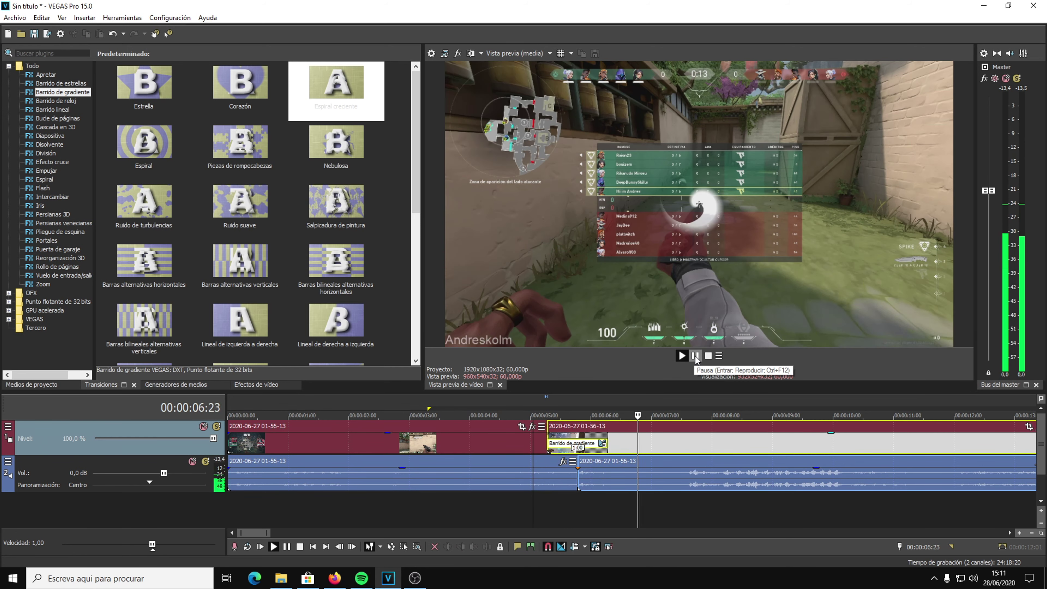
pyautogui.click(696, 357)
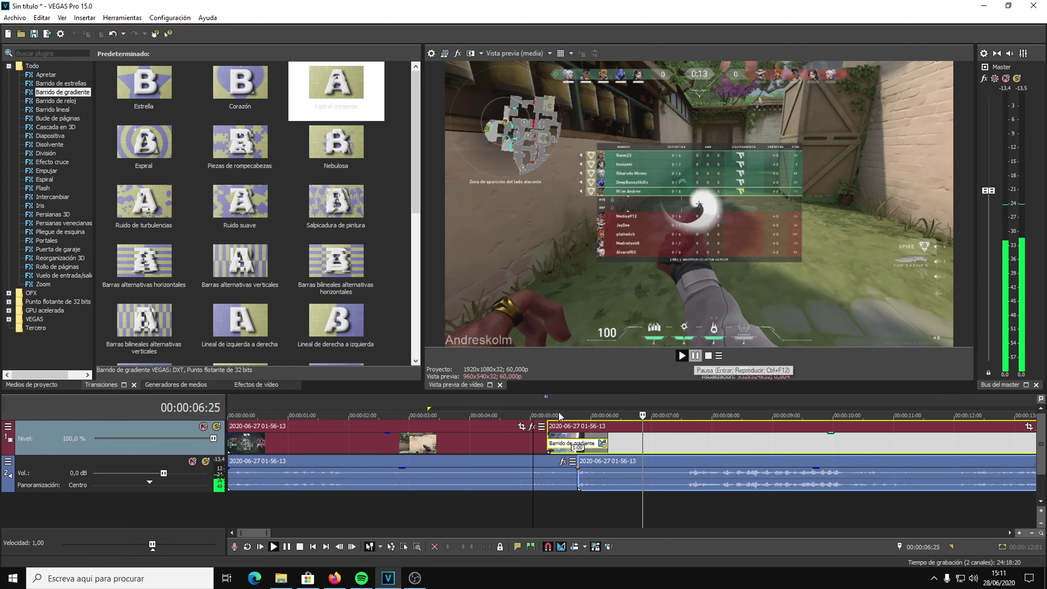
pyautogui.click(549, 405)
pyautogui.click(680, 355)
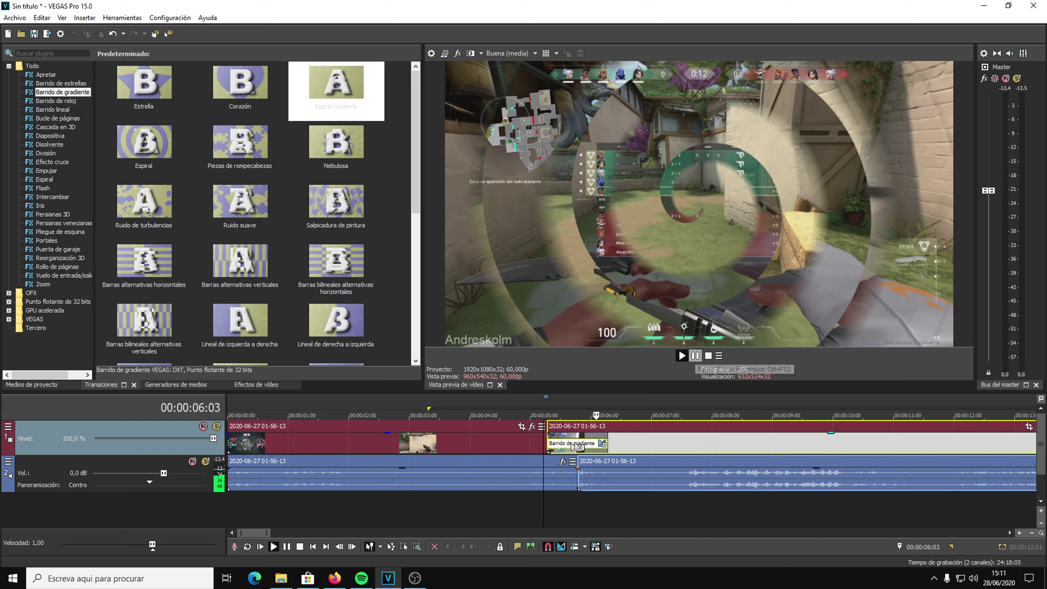
pyautogui.press('space')
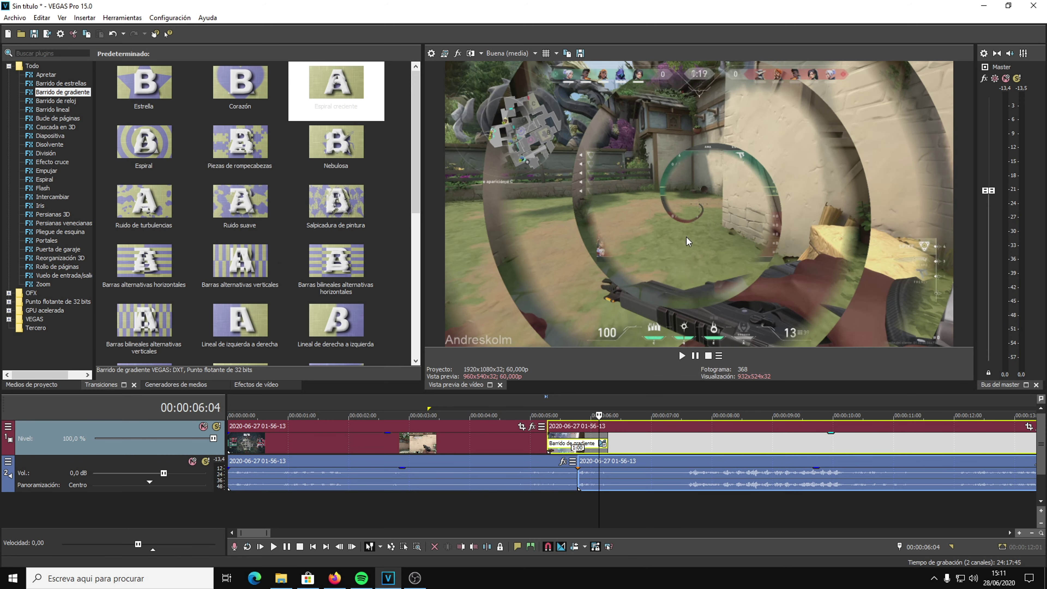
# Step: Set the video preview quality to Borrador (media) and replay the spiral transition from 00:00:05:08
pyautogui.click(511, 53)
pyautogui.moveTo(536, 63)
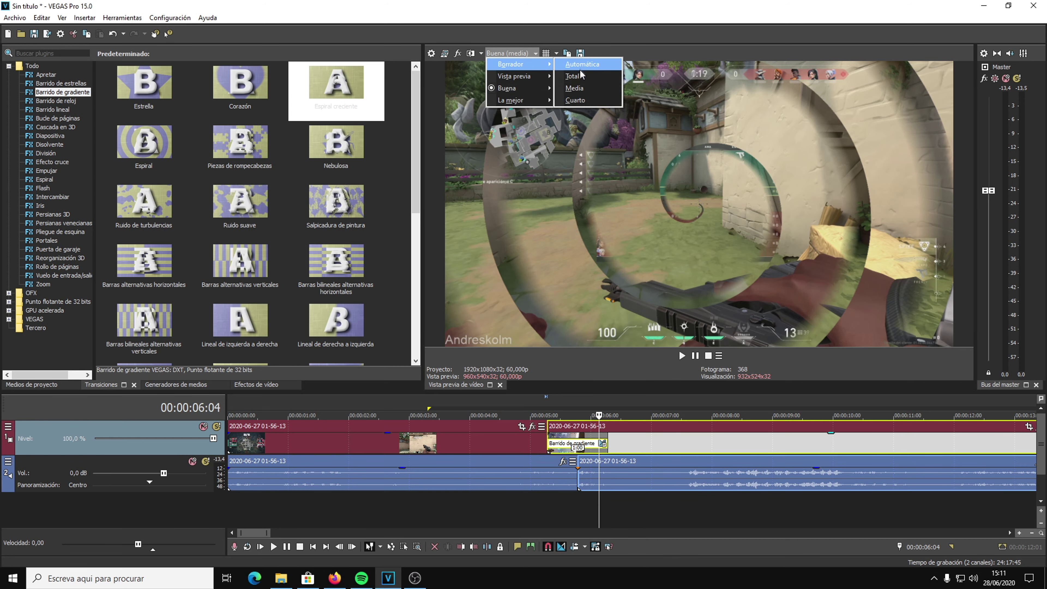
pyautogui.click(575, 88)
pyautogui.click(550, 414)
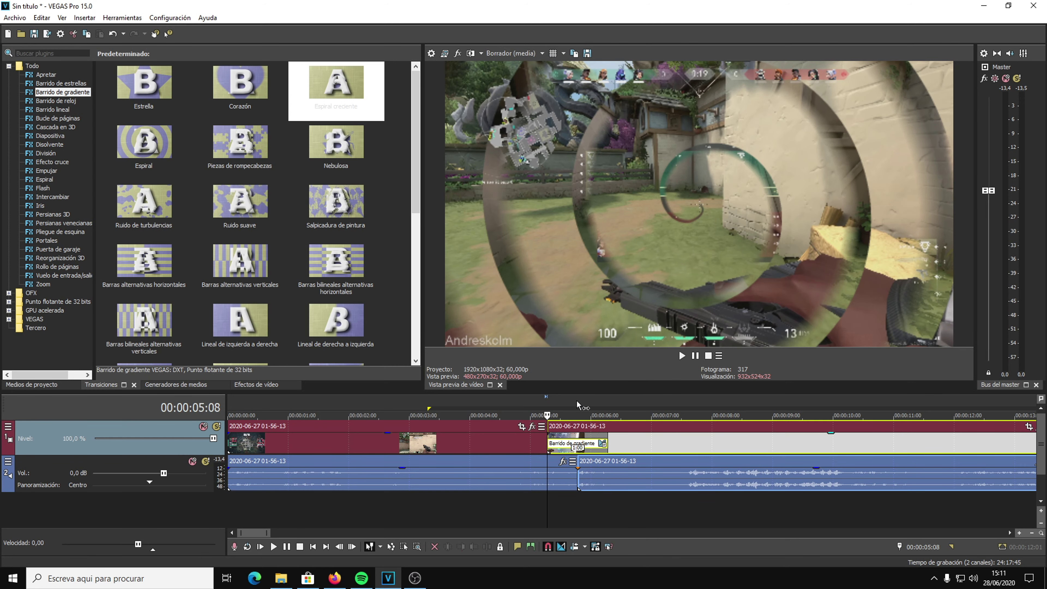
pyautogui.click(682, 357)
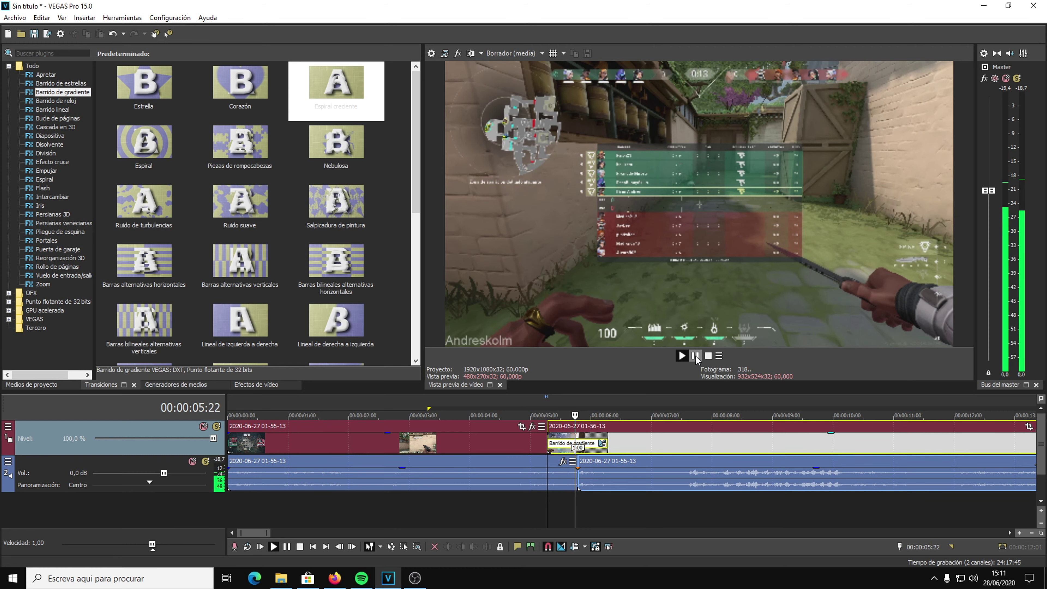
pyautogui.click(682, 360)
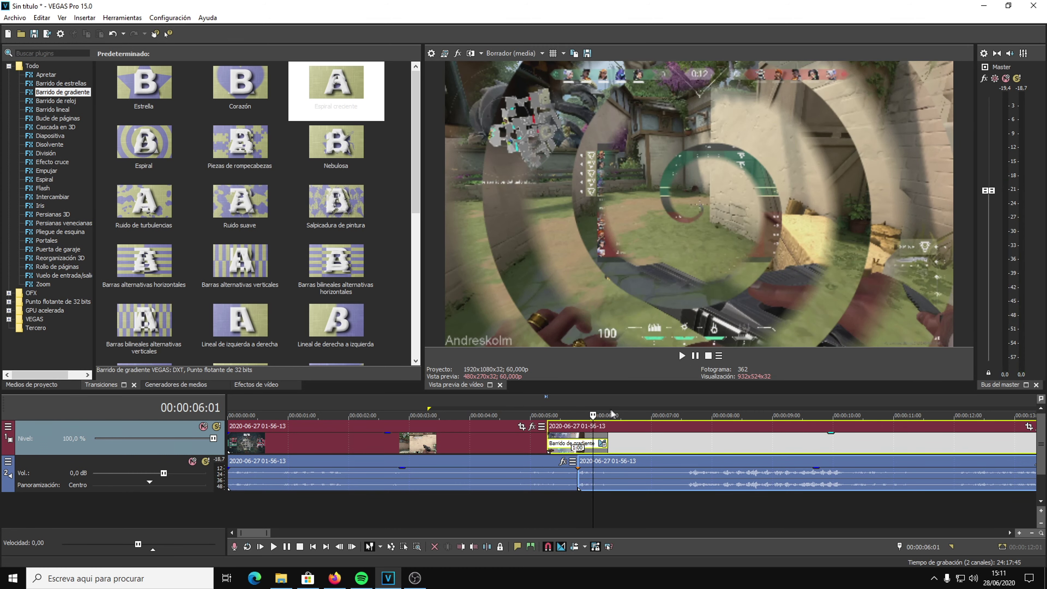
pyautogui.click(689, 360)
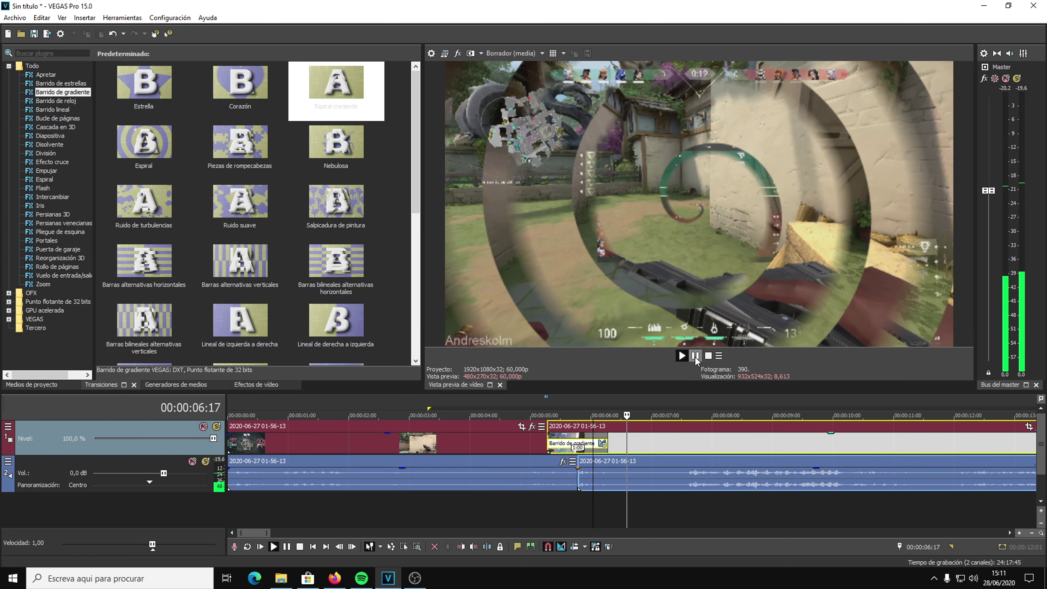
pyautogui.scroll(-5, 645, 432)
pyautogui.click(401, 436)
pyautogui.click(450, 427)
pyautogui.click(477, 428)
pyautogui.scroll(-2, 478, 428)
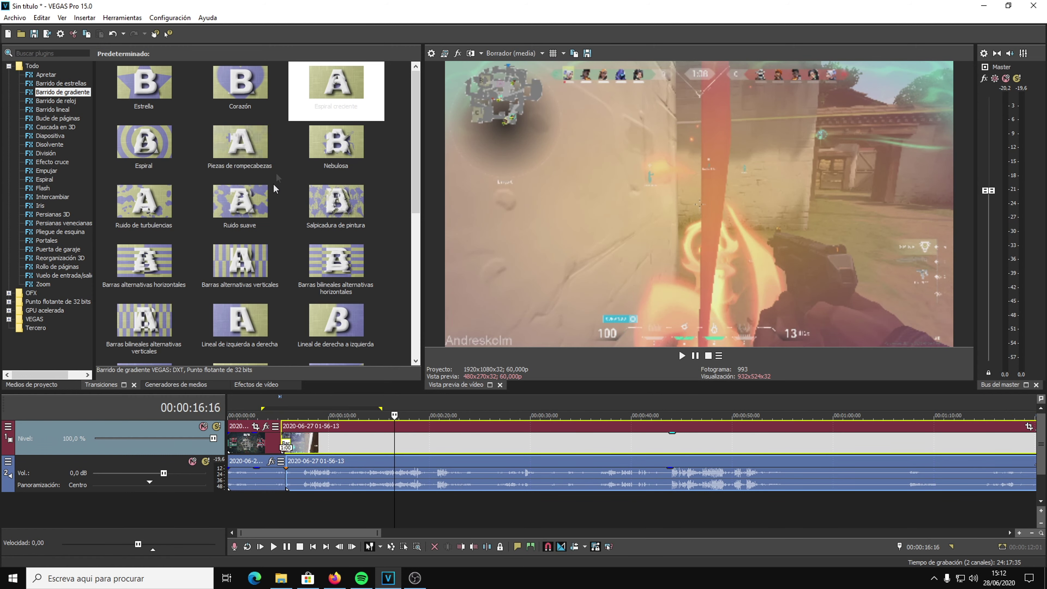
# Step: Add the Bleed - Axol _ The Tech Thieves.mp3 song from the project media on a new audio track below the gameplay audio, starting at 00:00:00:00
pyautogui.click(165, 386)
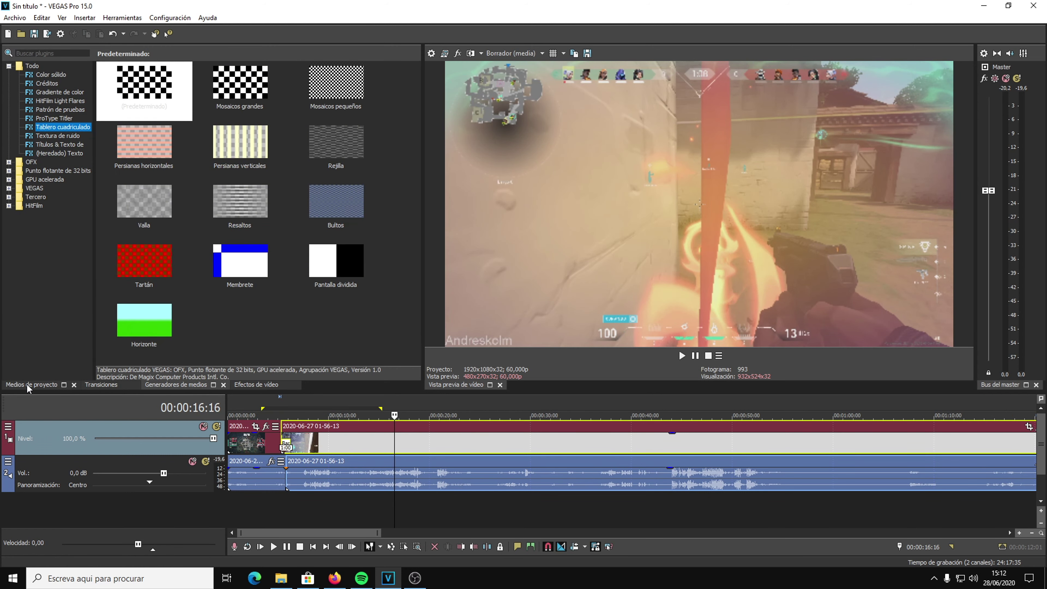
pyautogui.click(29, 386)
pyautogui.click(212, 104)
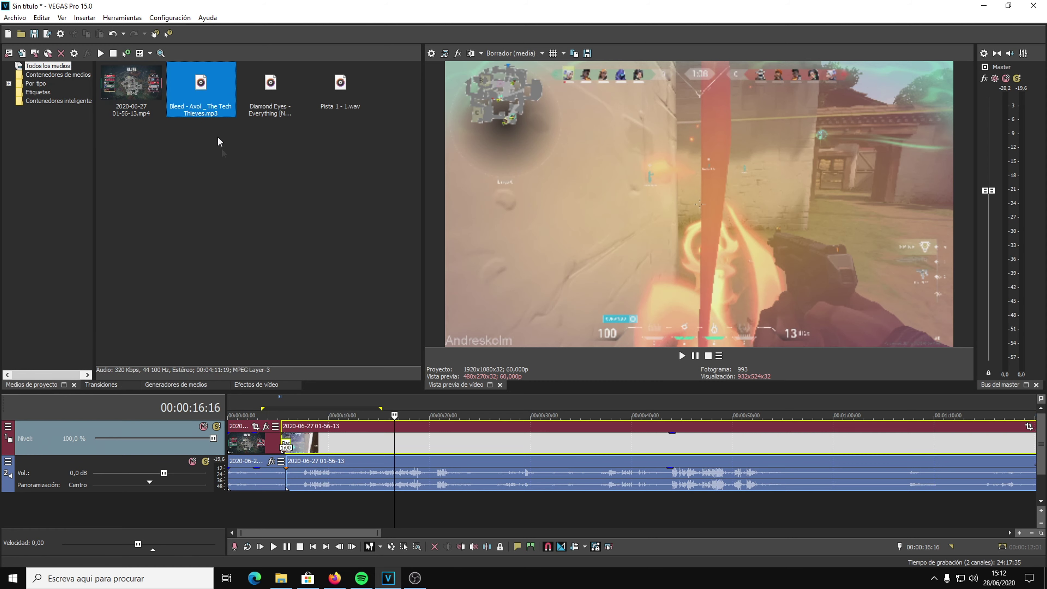
pyautogui.click(266, 112)
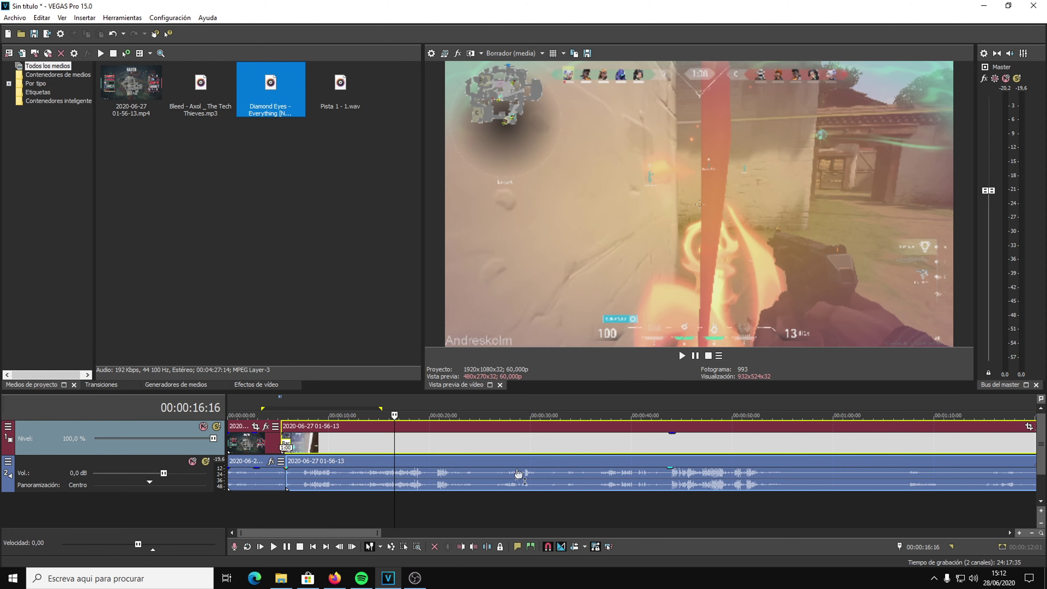
pyautogui.scroll(-8, 519, 467)
pyautogui.moveTo(201, 111); pyautogui.dragTo(239, 516)
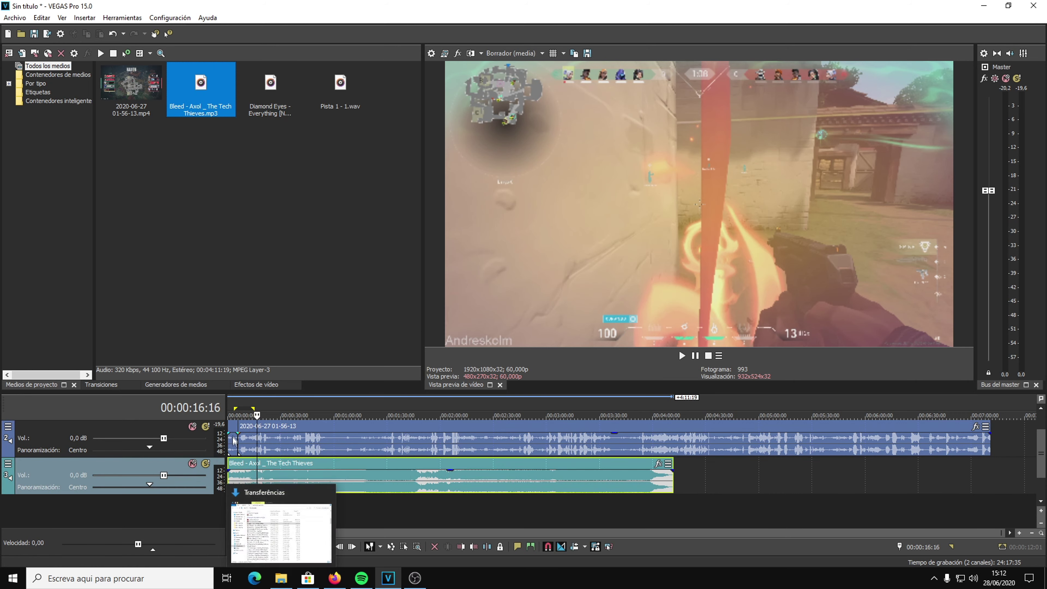
# Step: Lower the gain of the long gameplay audio clip and play the mix with the music from 00:00:10:14
pyautogui.moveTo(245, 409); pyautogui.dragTo(231, 403)
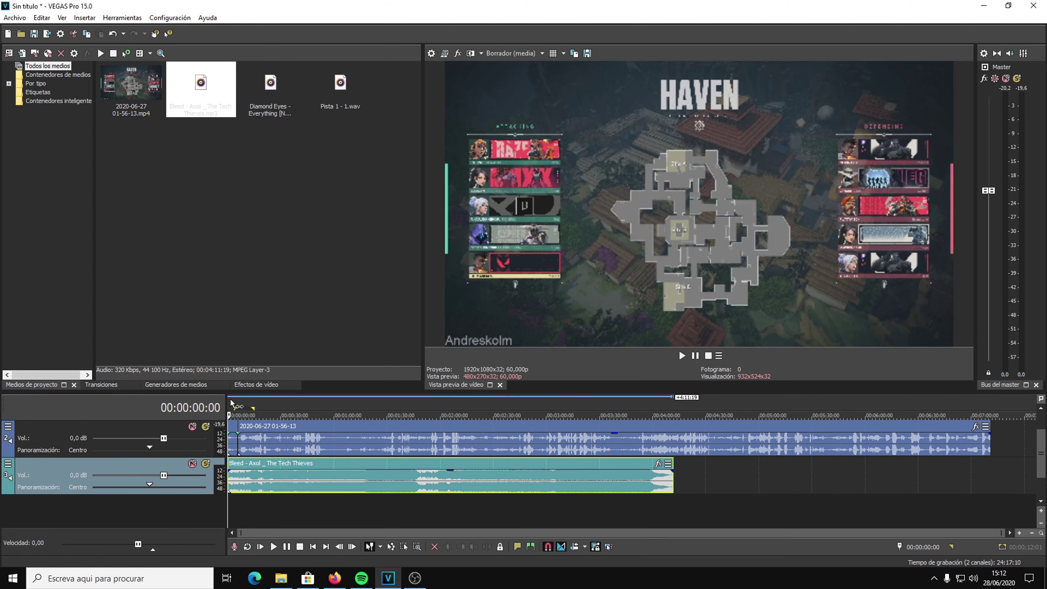
pyautogui.click(247, 407)
pyautogui.moveTo(361, 439); pyautogui.dragTo(363, 448)
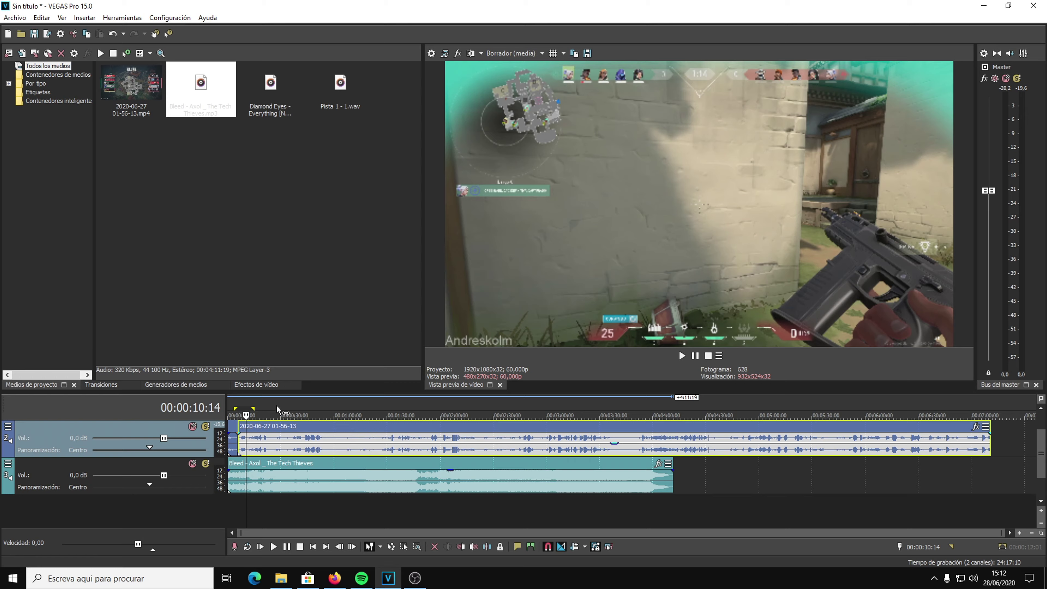
pyautogui.click(681, 363)
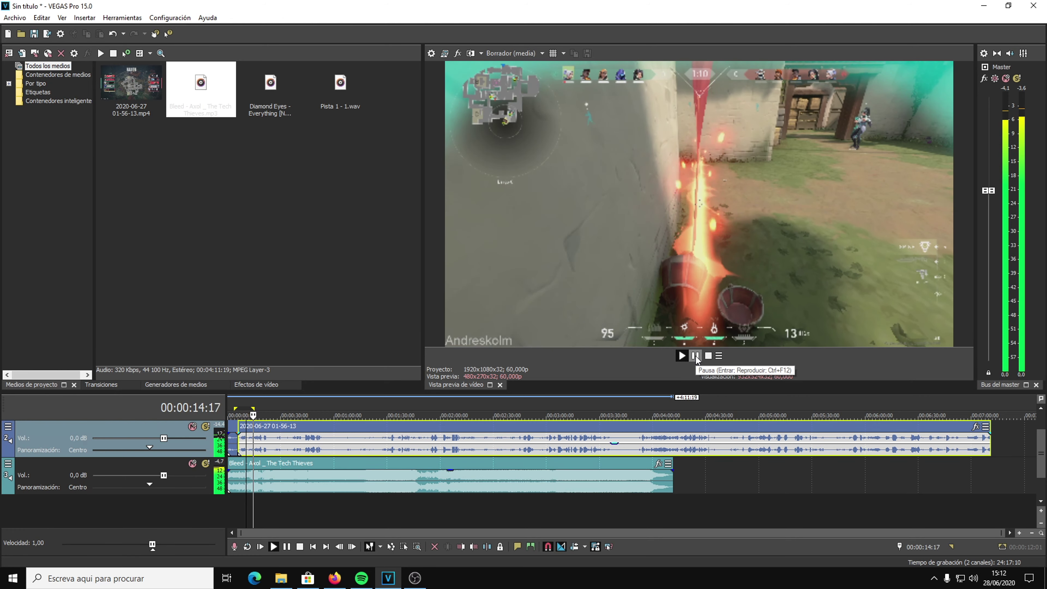
pyautogui.click(695, 356)
# Step: Replace the Bleed song on the music track with Diamond Eyes - Everything [NCS Release], starting about 28 seconds into the timeline
pyautogui.click(421, 480)
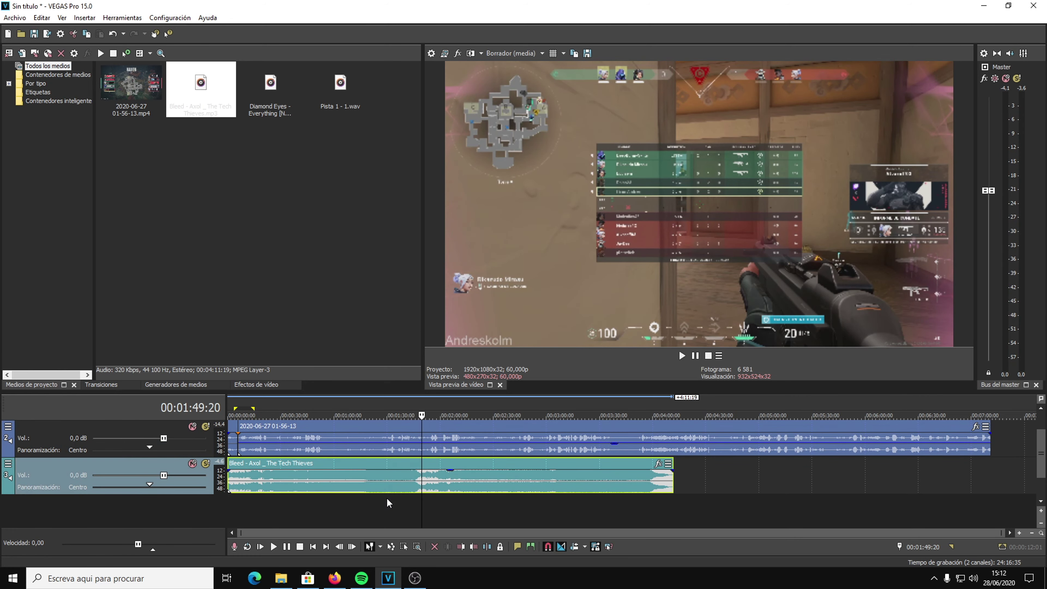
pyautogui.click(386, 483)
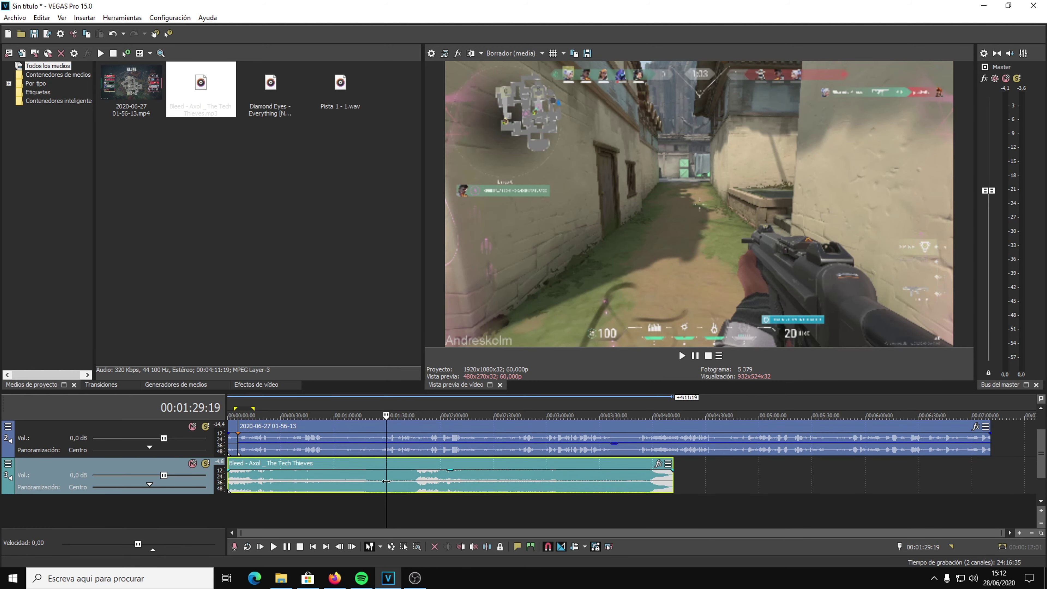
pyautogui.click(439, 489)
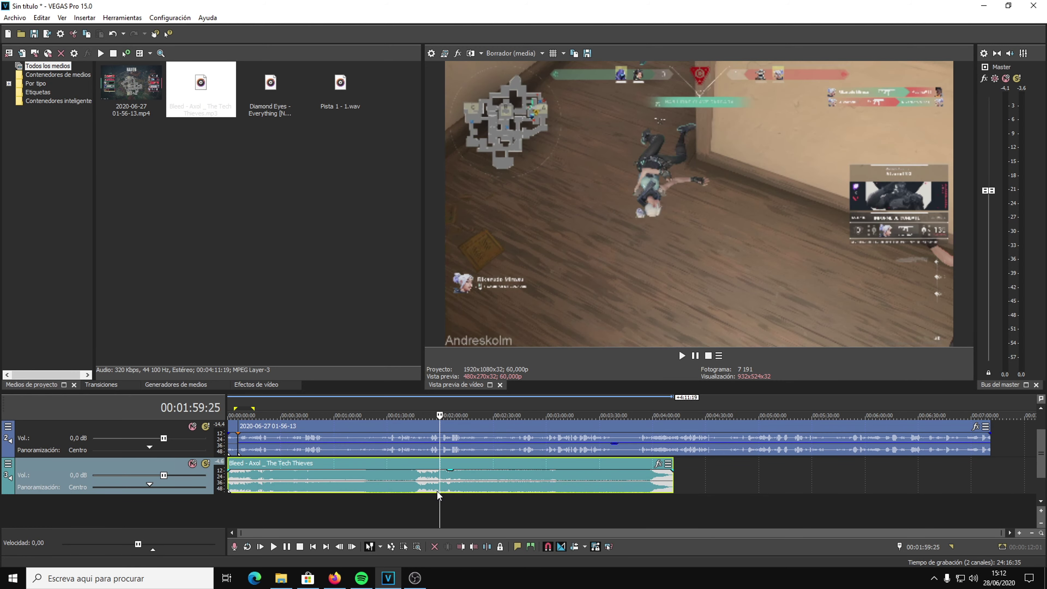
pyautogui.press('Delete')
pyautogui.moveTo(280, 113); pyautogui.dragTo(285, 481)
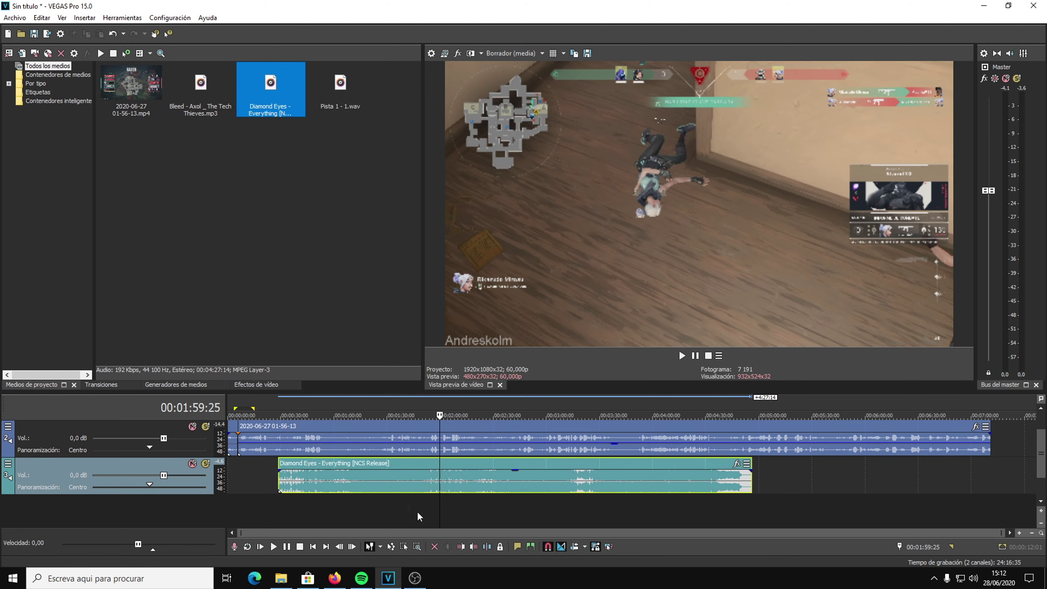
# Step: Play the Diamond Eyes music together with the gameplay audio from 00:00:40:29 and from about one minute in
pyautogui.click(310, 407)
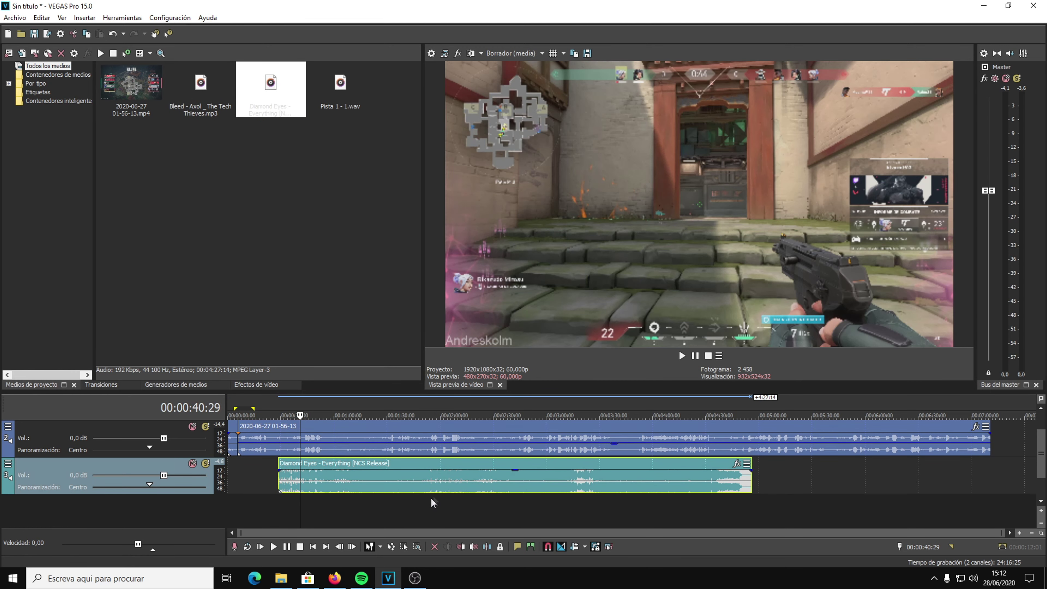
pyautogui.click(682, 355)
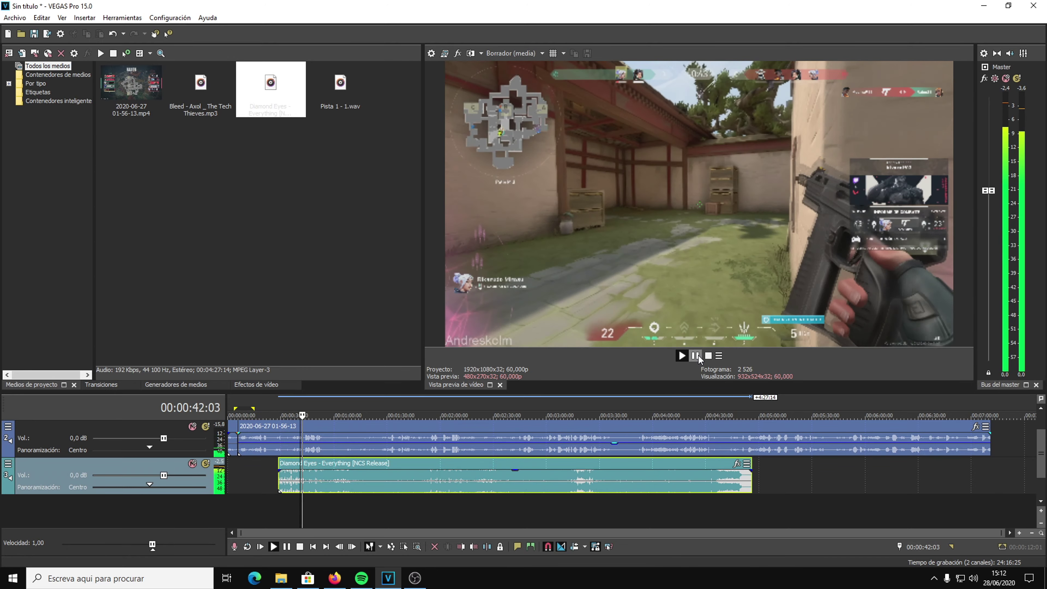
pyautogui.click(698, 356)
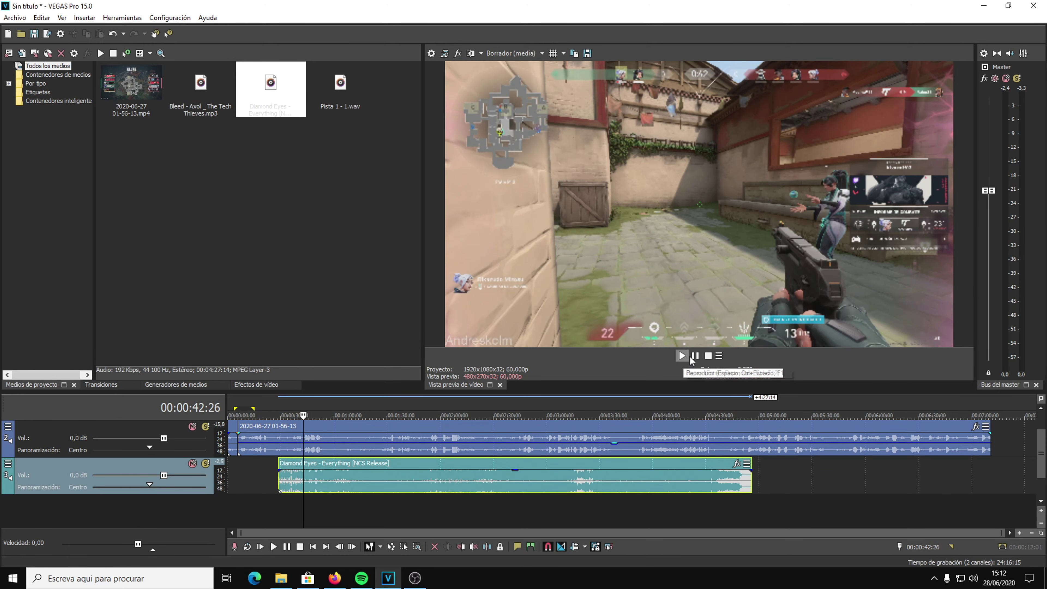
pyautogui.click(681, 356)
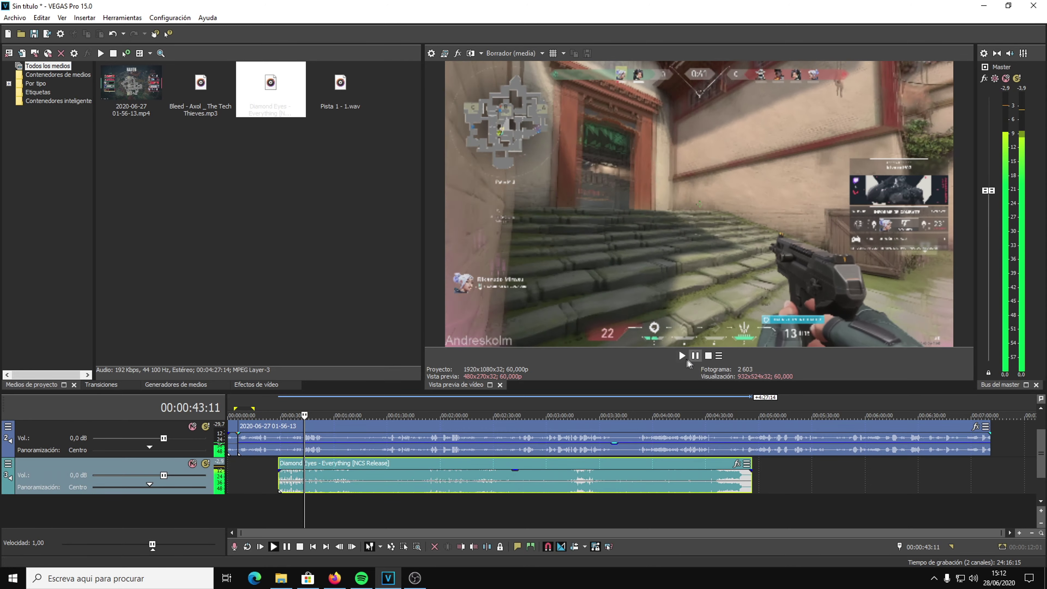
pyautogui.click(336, 408)
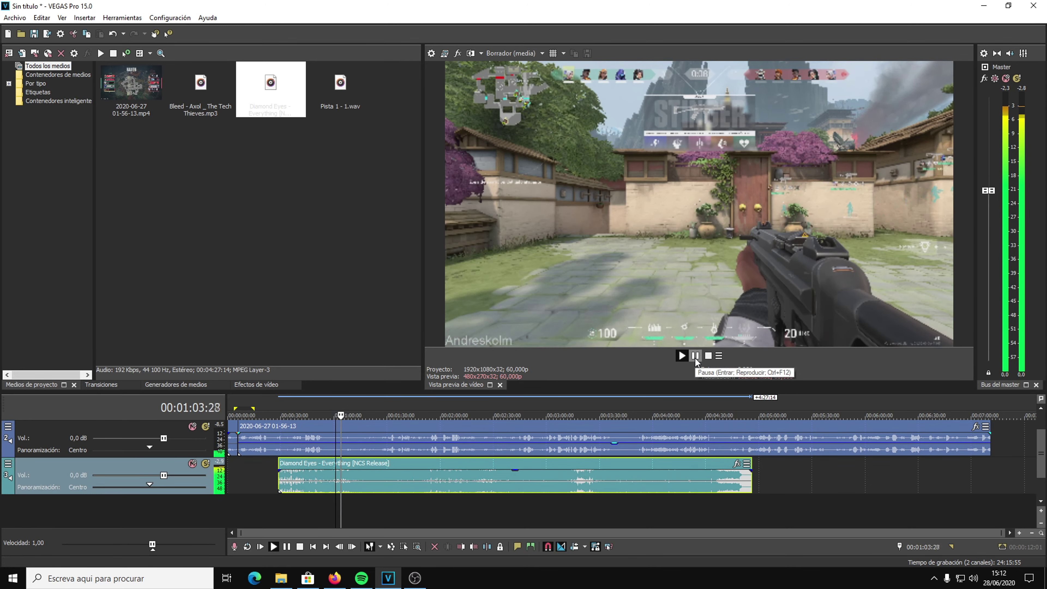
pyautogui.click(696, 357)
# Step: Lower the gain of the Diamond Eyes music clip and play the mix from just past the one-minute mark
pyautogui.moveTo(518, 474); pyautogui.dragTo(516, 490)
pyautogui.click(350, 399)
pyautogui.click(681, 356)
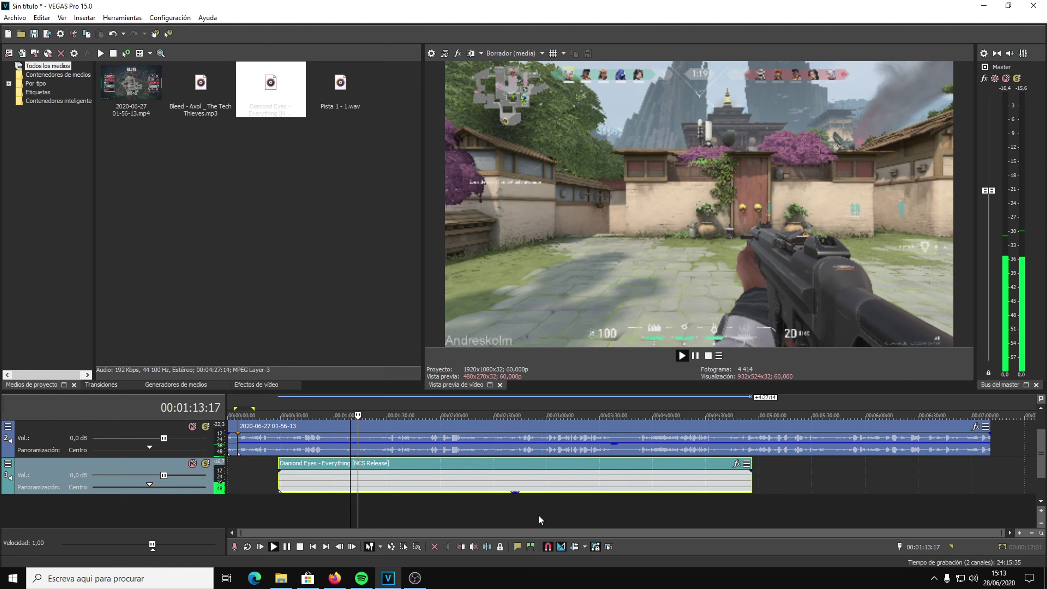
# Step: Raise the gain of the long gameplay audio clip back up and play the mix from about 00:01:32
pyautogui.click(609, 437)
pyautogui.click(391, 406)
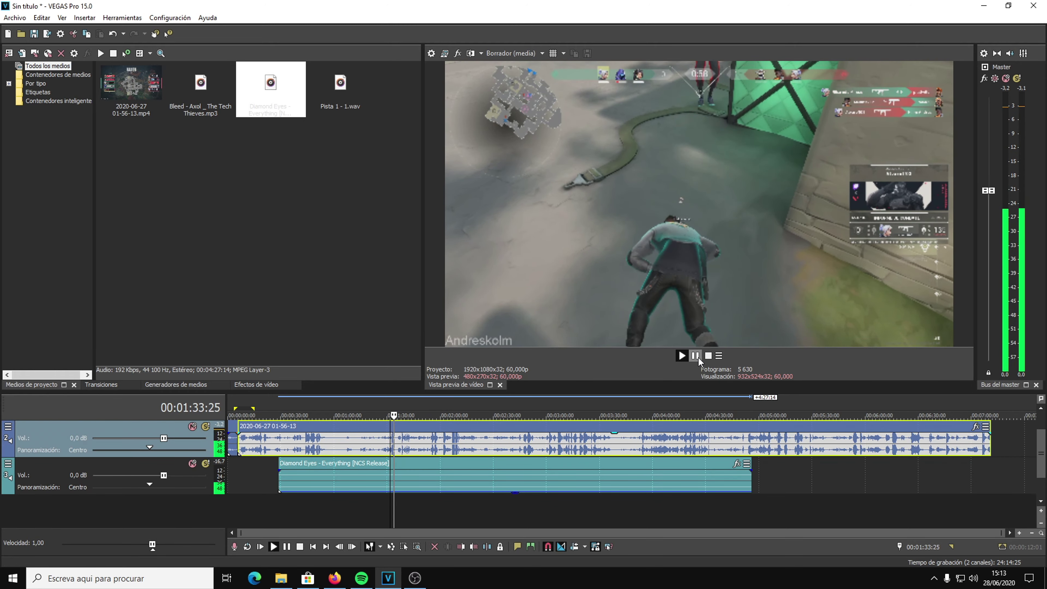
pyautogui.click(698, 356)
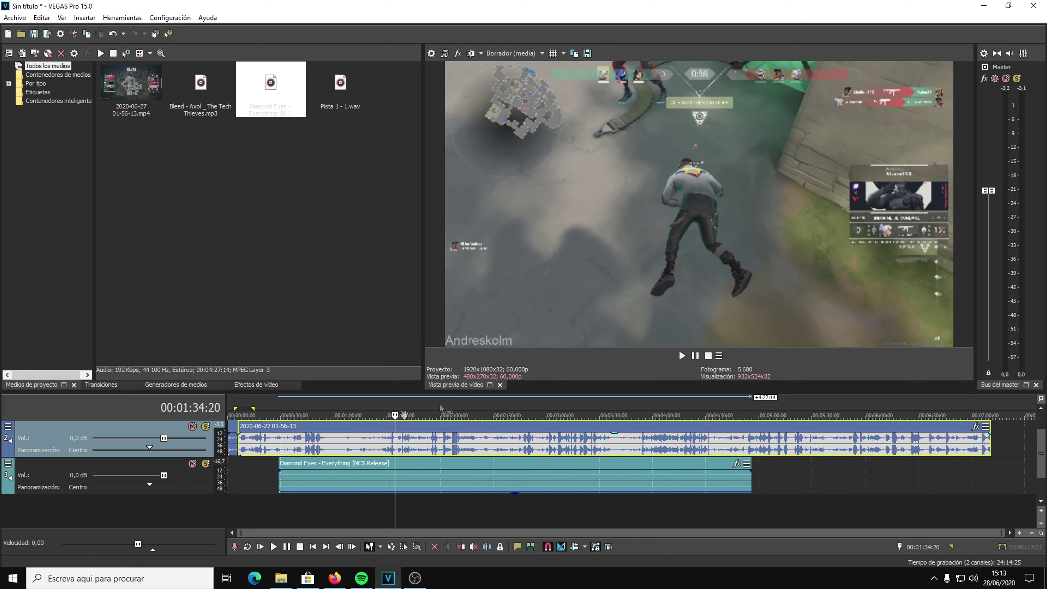
# Step: Move the Diamond Eyes music clip to the start of the timeline and mark the time range from 00:00:00:00 to 00:01:59:25
pyautogui.moveTo(315, 474); pyautogui.dragTo(234, 478)
pyautogui.moveTo(228, 406)
pyautogui.mouseDown()
pyautogui.moveTo(554, 403)
pyautogui.moveTo(449, 402)
pyautogui.mouseUp()
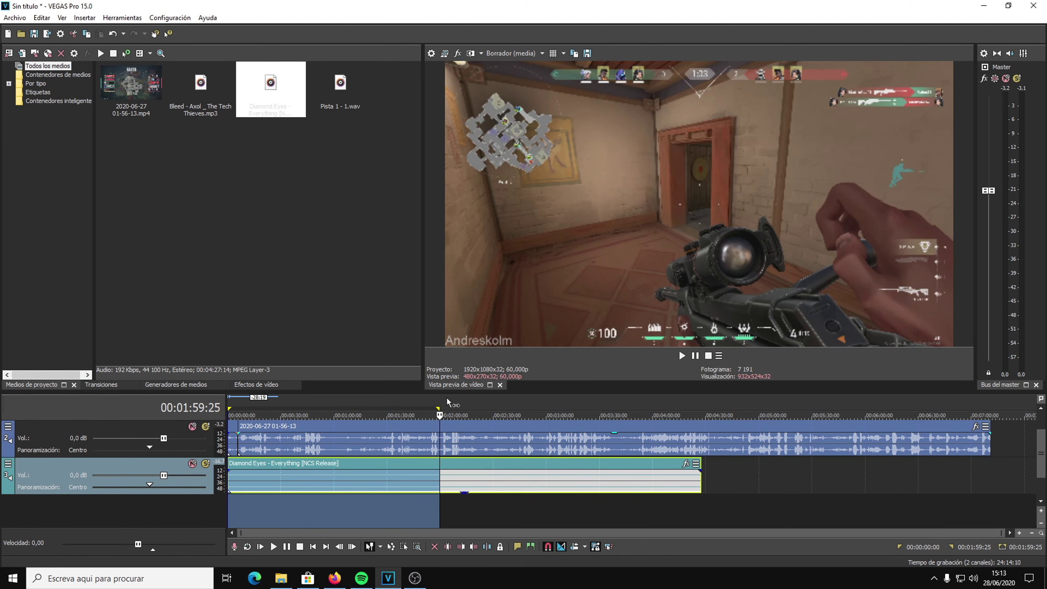
pyautogui.click(231, 407)
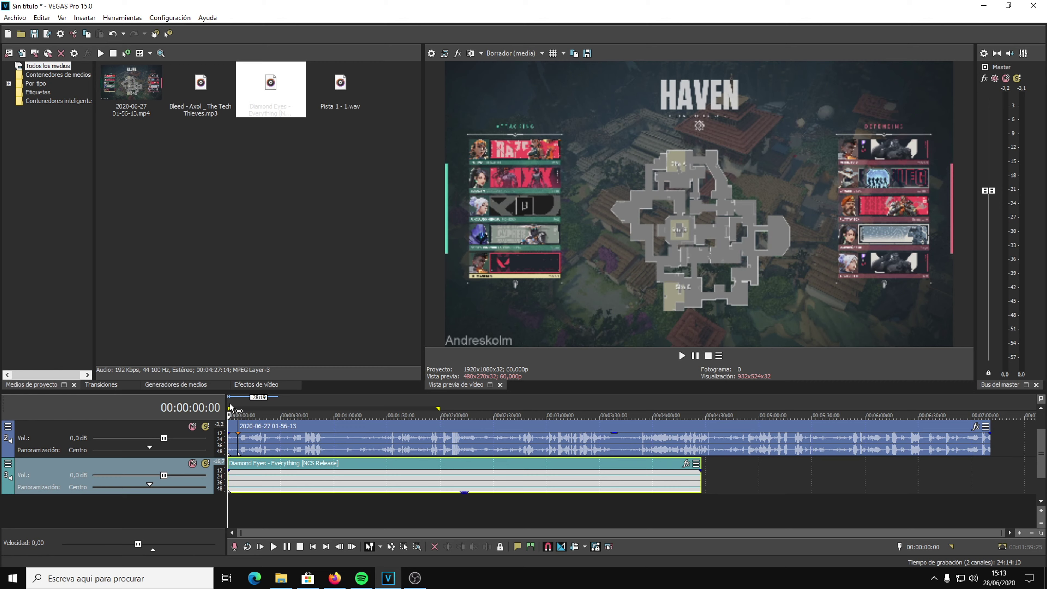
# Step: Mark the time range of the whole video, from 00:00:00:00 to the end of the gameplay clip at 00:07:10:27
pyautogui.moveTo(231, 407)
pyautogui.mouseDown()
pyautogui.moveTo(765, 413)
pyautogui.moveTo(989, 404)
pyautogui.mouseUp()
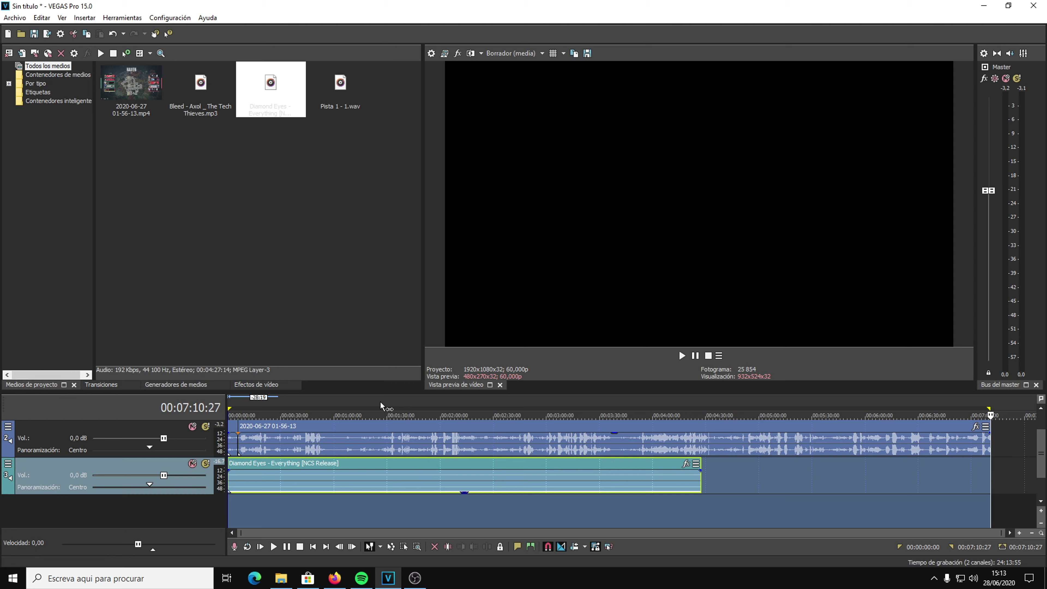
pyautogui.click(363, 407)
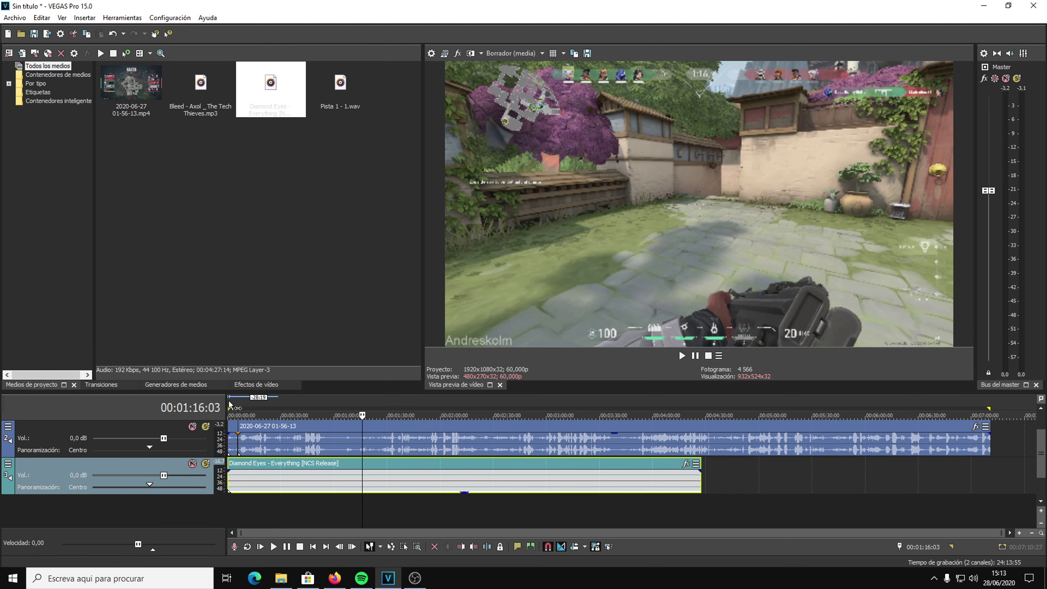
pyautogui.click(230, 406)
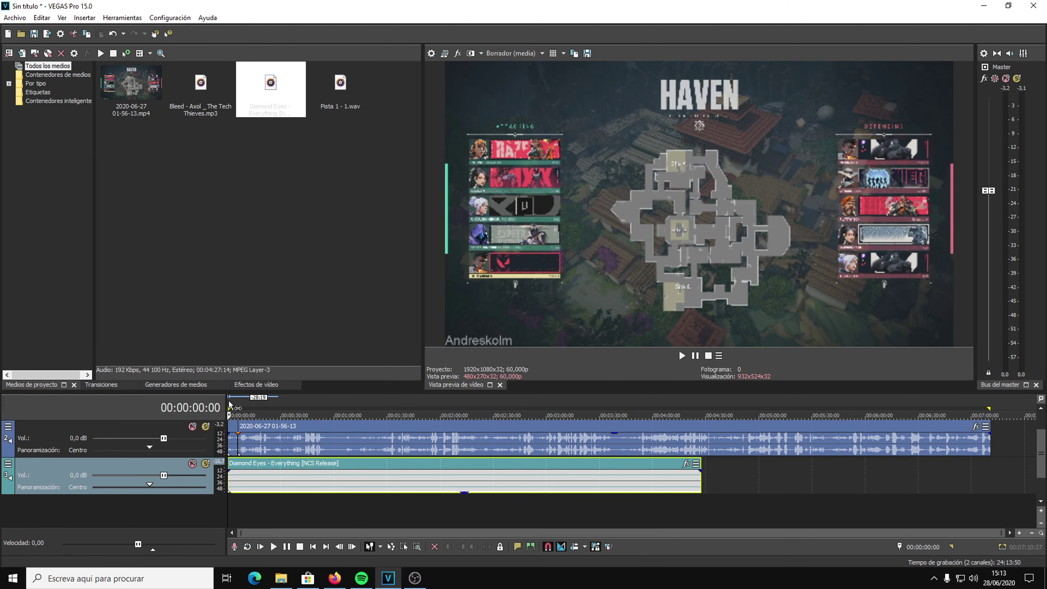
pyautogui.moveTo(230, 407); pyautogui.dragTo(989, 406)
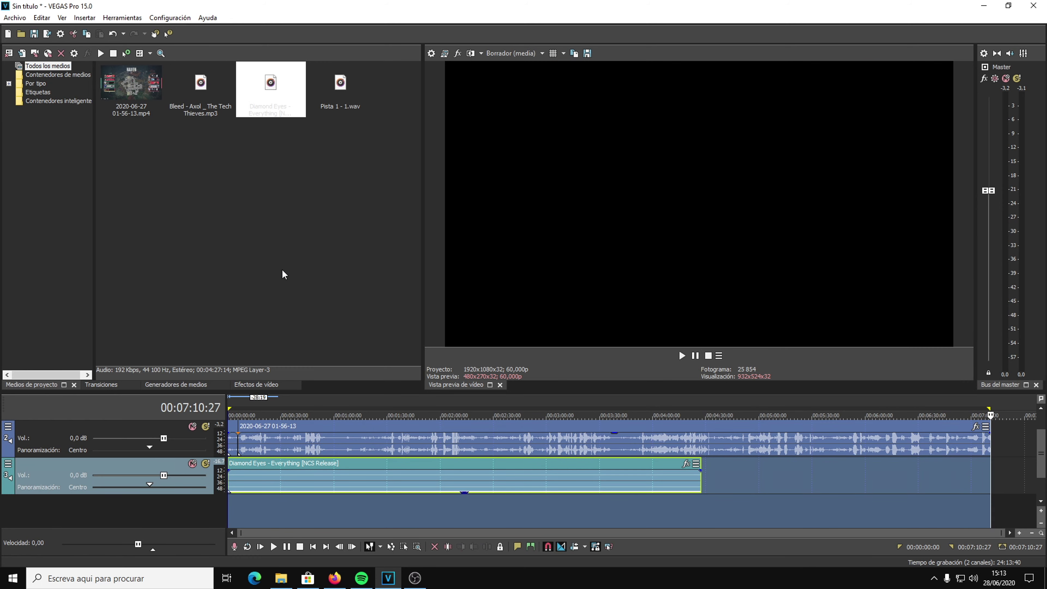
# Step: Open the Renderizar como dialog and look through the available output formats
pyautogui.click(15, 18)
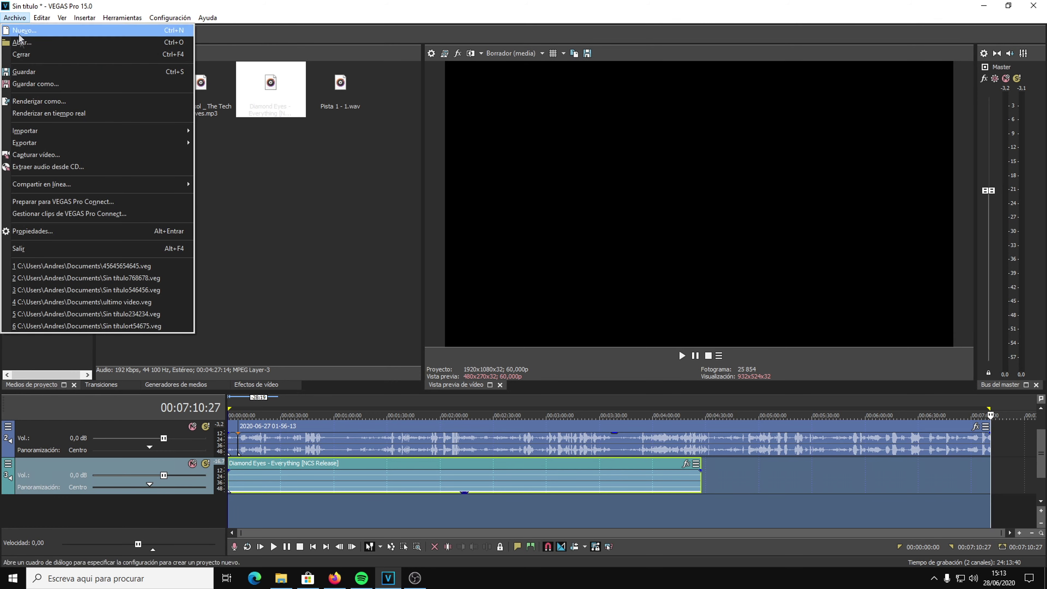
pyautogui.click(68, 103)
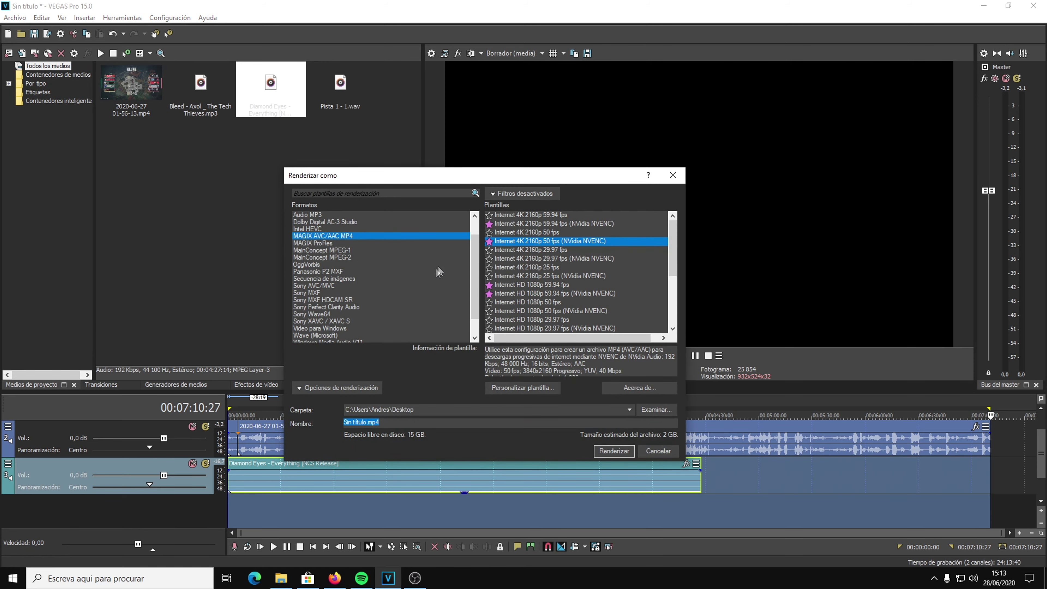
pyautogui.scroll(1, 477, 231)
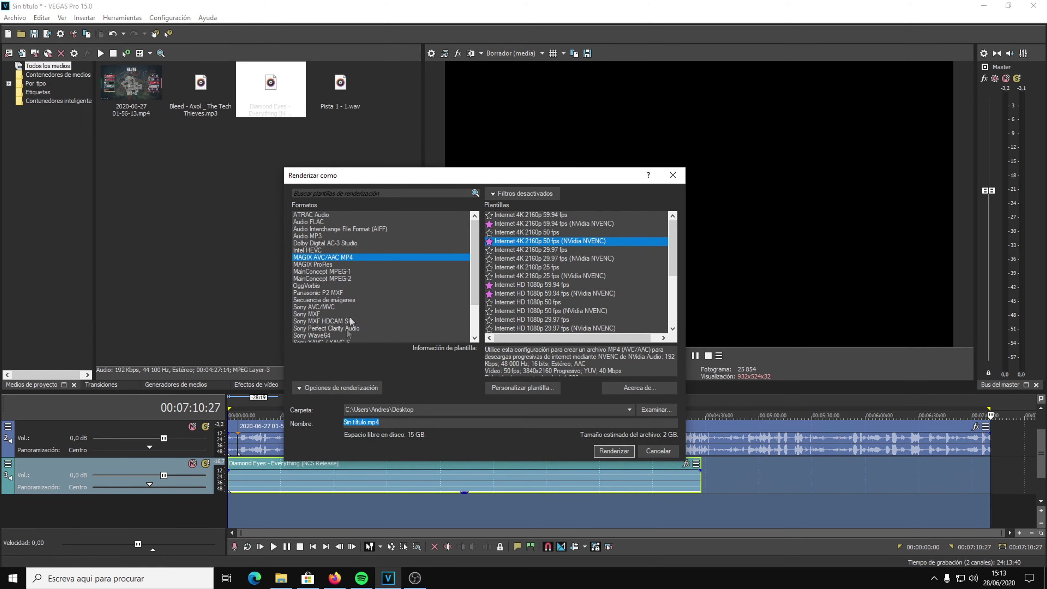